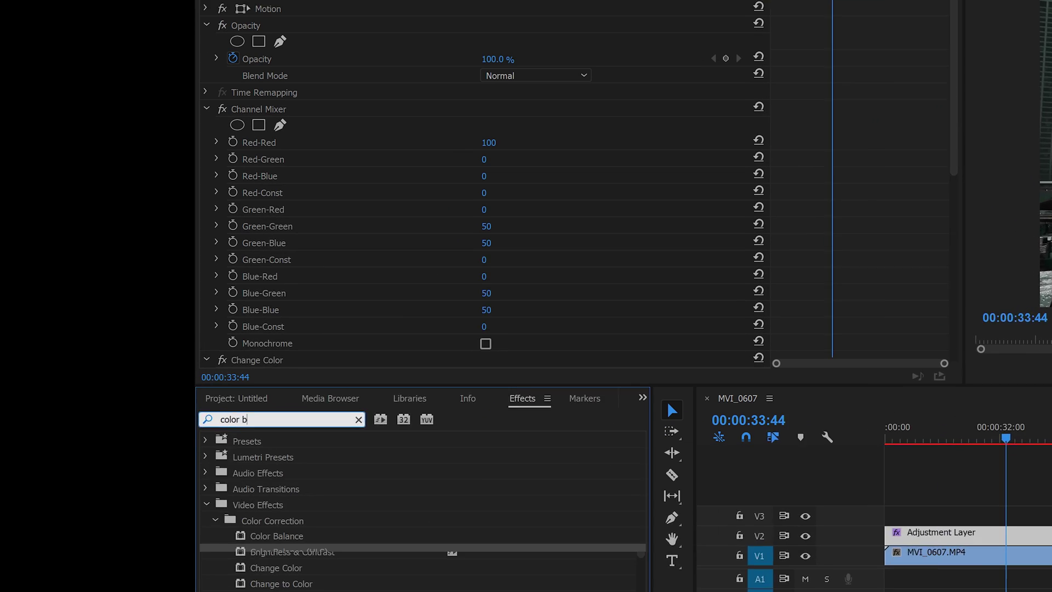
Add Color Balance (HLS) to the adjustment layer and set its Hue to 30°.
left_click_drag(66, 472, 6, 228)
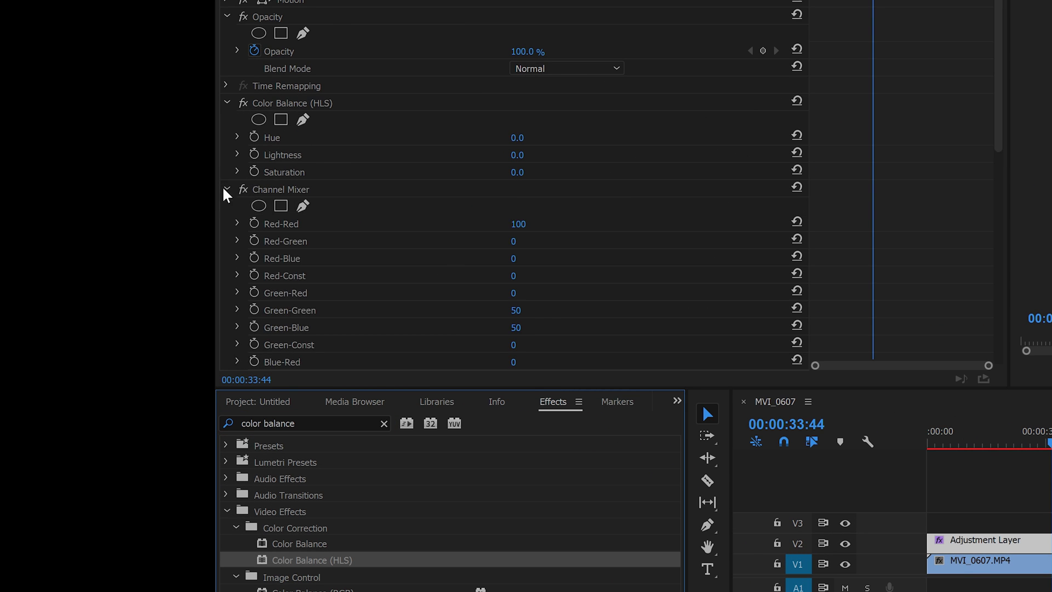
left_click(225, 189)
left_click(517, 138)
type("180")
key("Return")
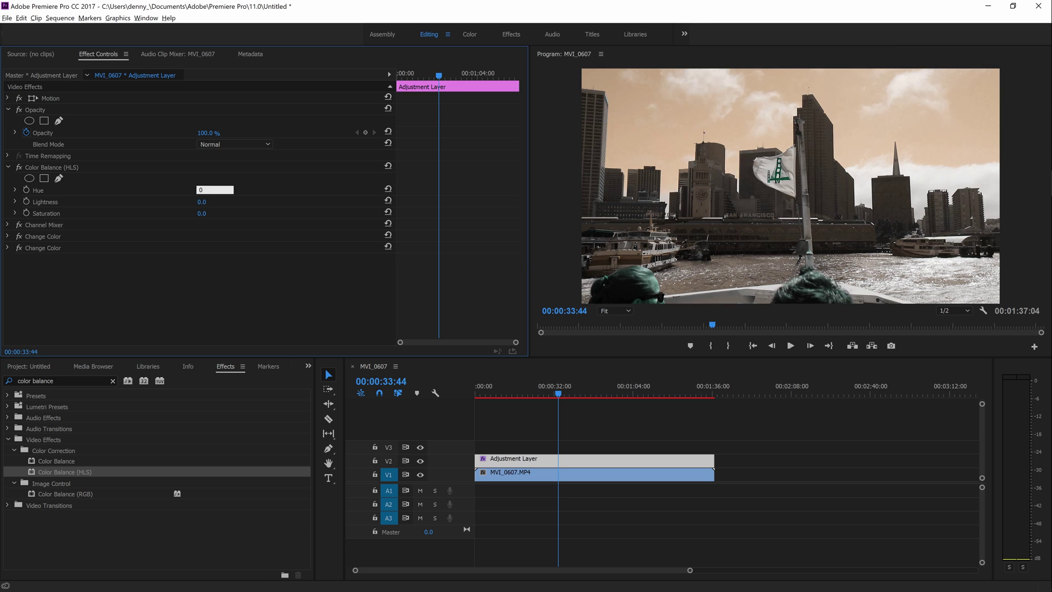
key("Return")
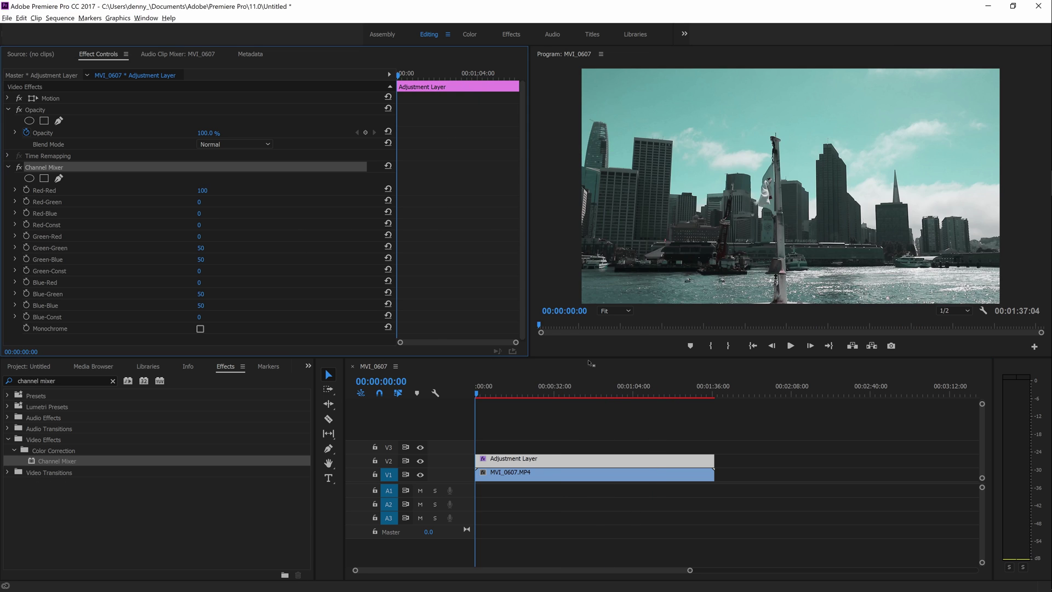
left_click_drag(657, 324, 690, 325)
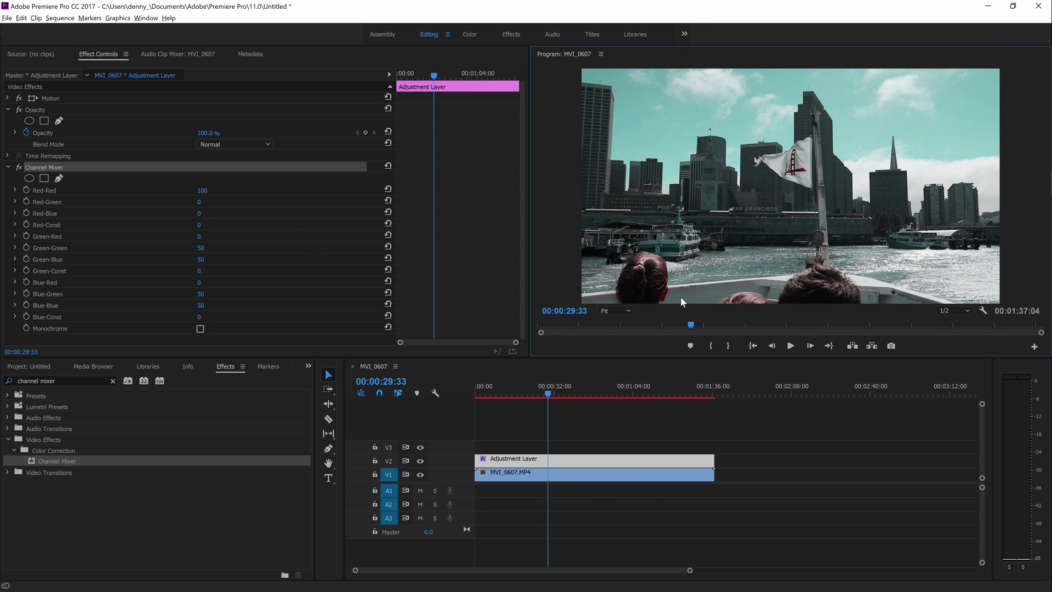
Add Change Color targeting the flag's dark red, lightening it and matching colours using hue.
left_click(113, 380)
type("change color")
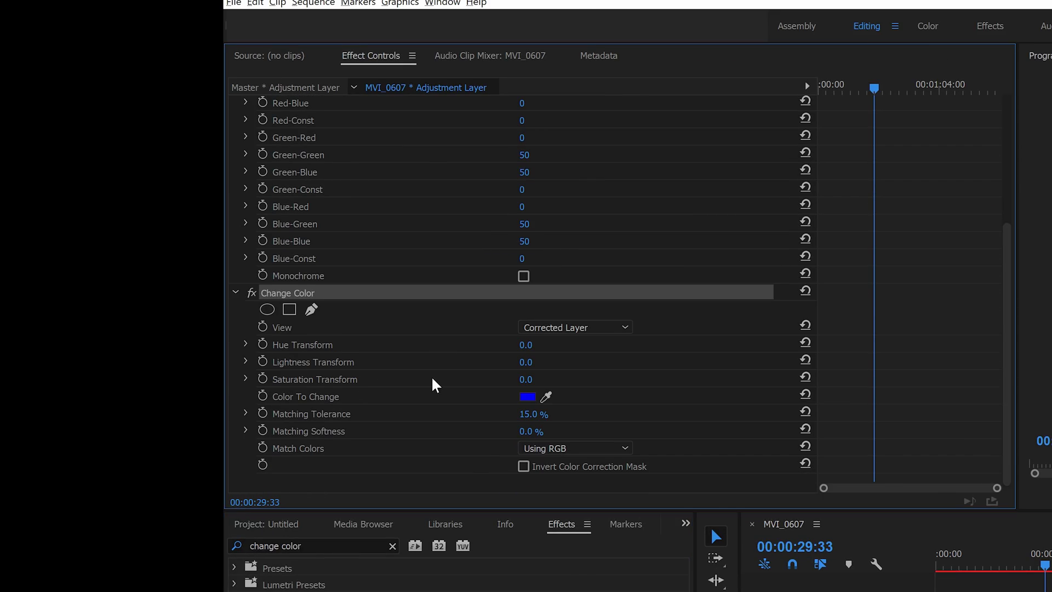
left_click(553, 394)
left_click(802, 174)
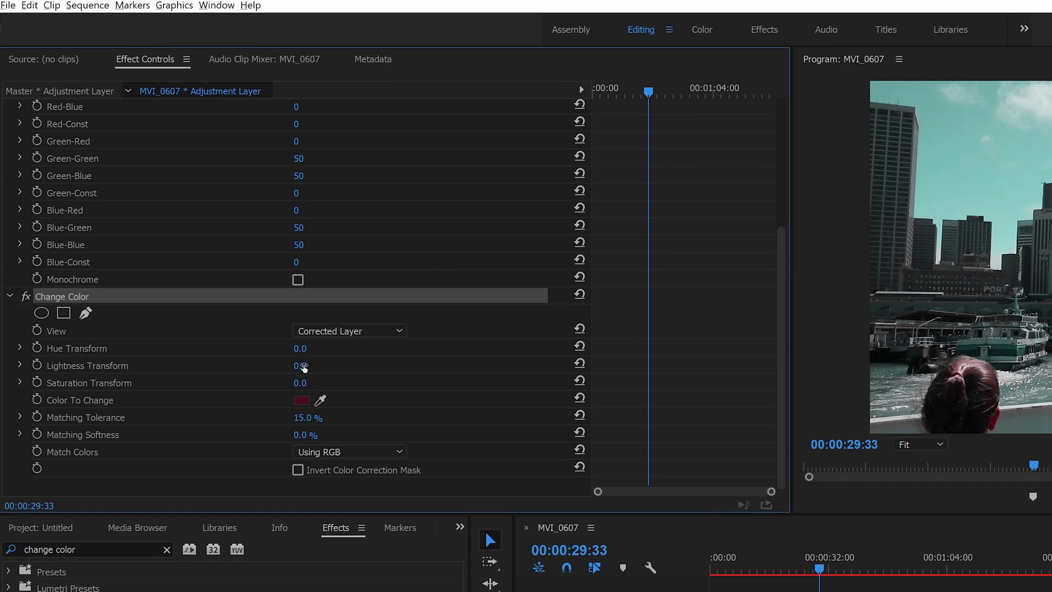
mouse_move(201, 258)
left_mouse_down()
mouse_move(232, 262)
mouse_move(211, 262)
left_mouse_up()
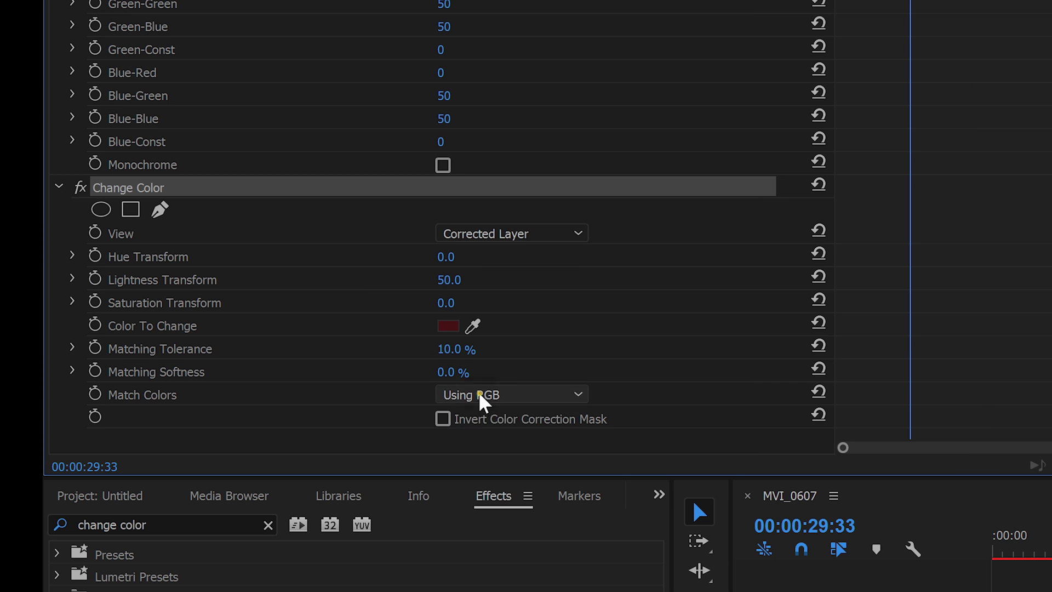
left_click(481, 394)
left_click(492, 434)
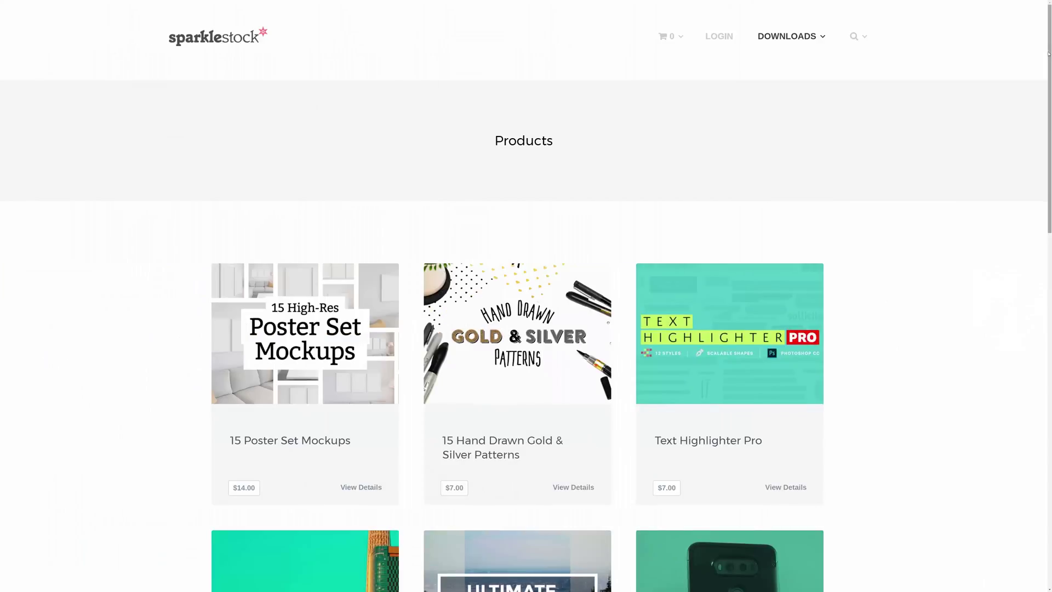
Advance three Products pages with Next » and begin entering a coupon code in the discount field.
scroll(1030, 430, "down", 15)
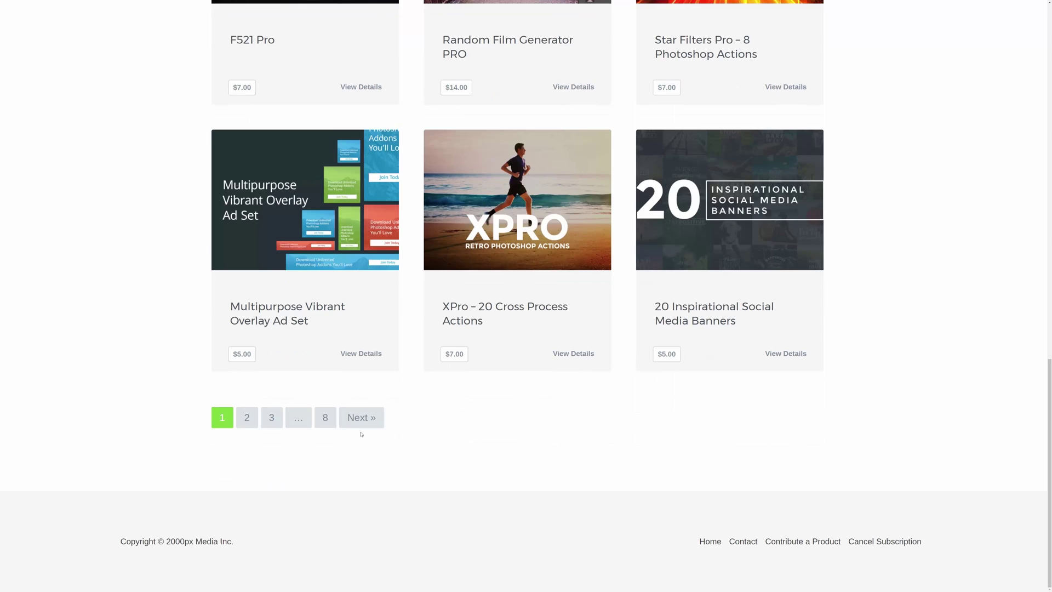
left_click(361, 419)
scroll(1047, 338, "down", 9)
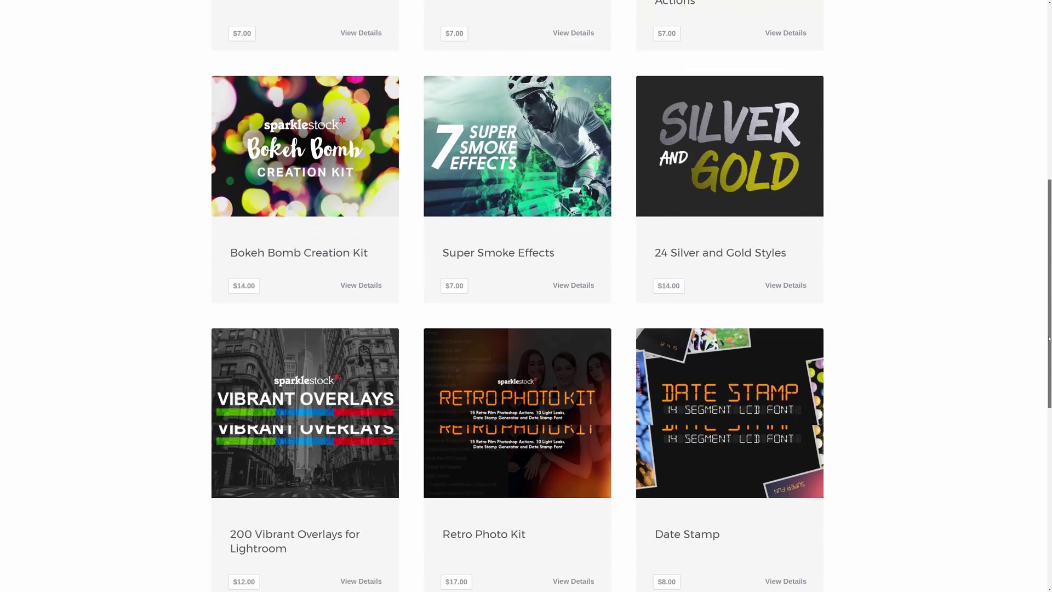
scroll(1048, 338, "down", 8)
left_click(431, 421)
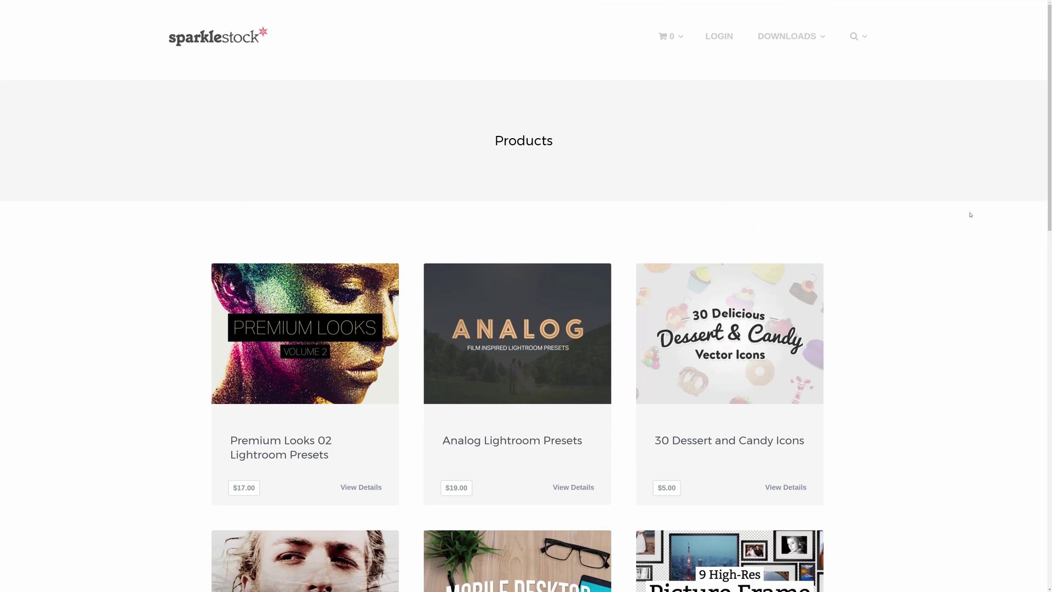
scroll(1048, 219, "down", 17)
left_click(474, 415)
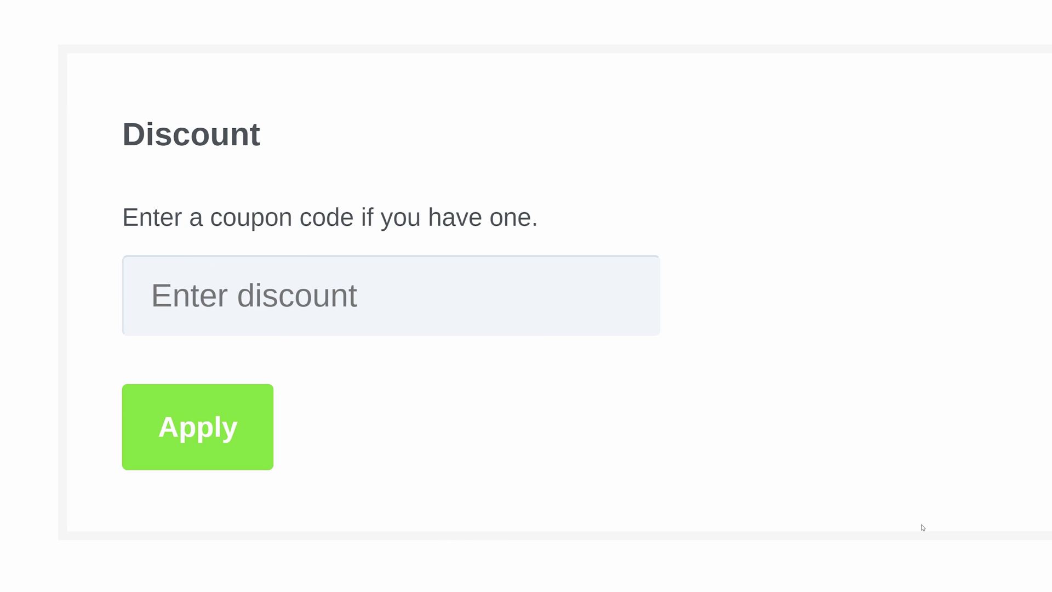
type("d")
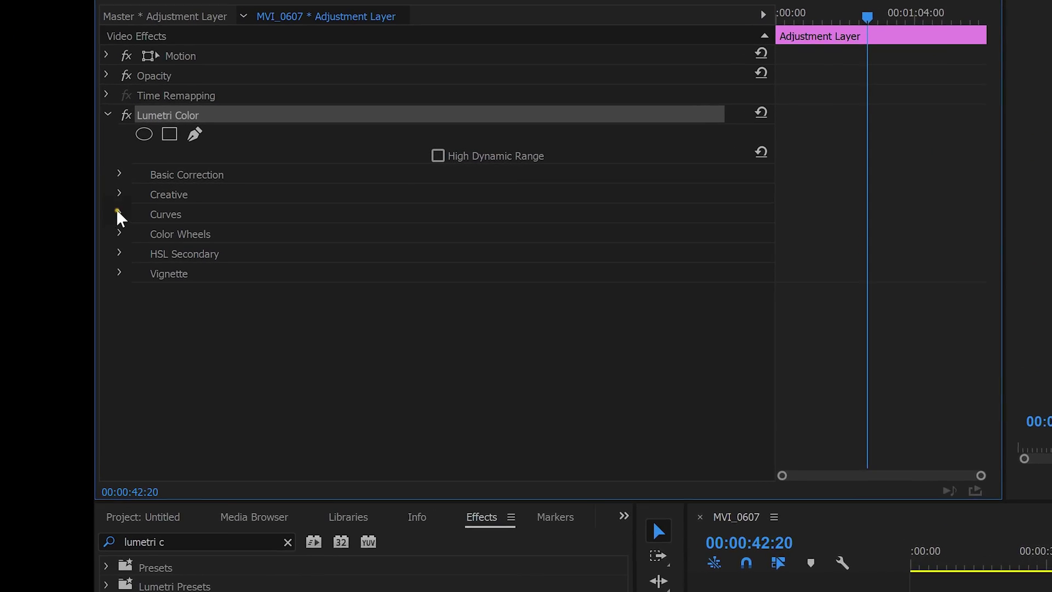
Expand Lumetri Color's Curves section, look over the RGB curves, then collapse it.
left_click(117, 212)
scroll(575, 356, "down", 4)
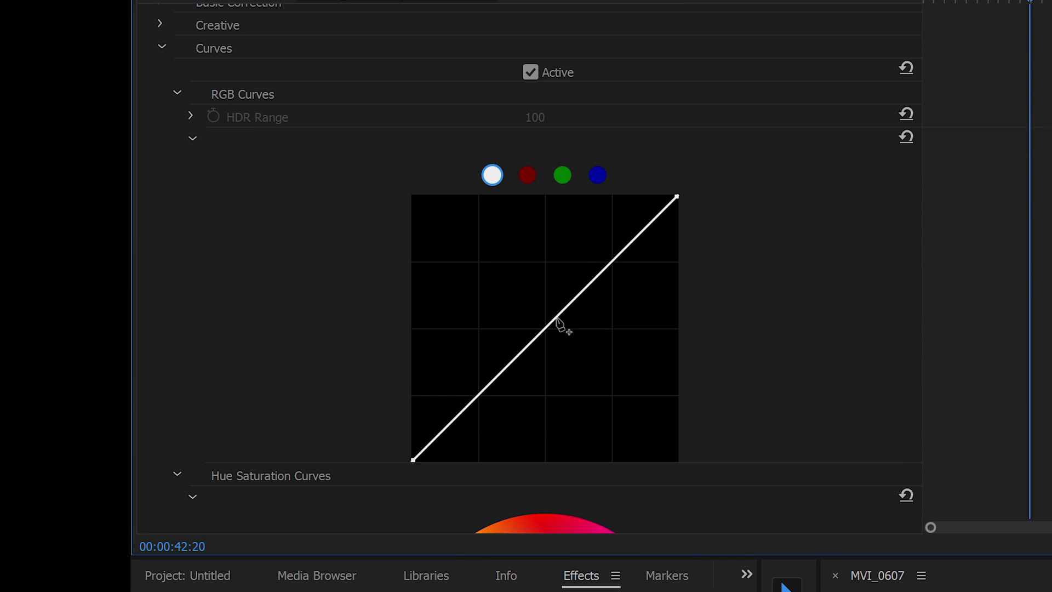
scroll(471, 328, "down", 4)
scroll(164, 219, "up", 5)
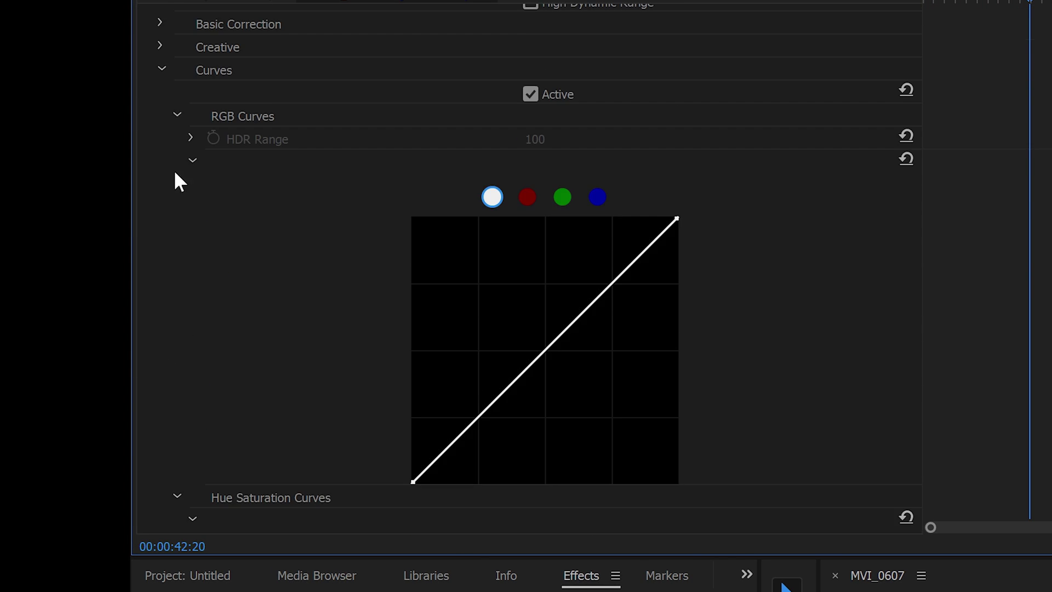
left_click(161, 68)
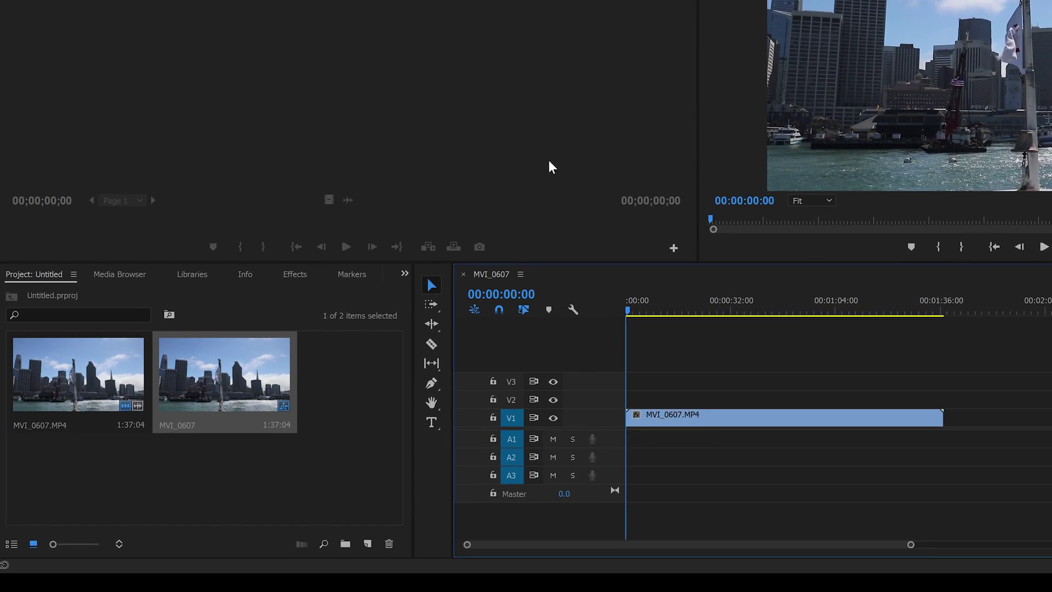
Create a 1920×1080 adjustment layer, place it on V2 and extend it to the clip's end.
right_click(480, 198)
mouse_move(594, 275)
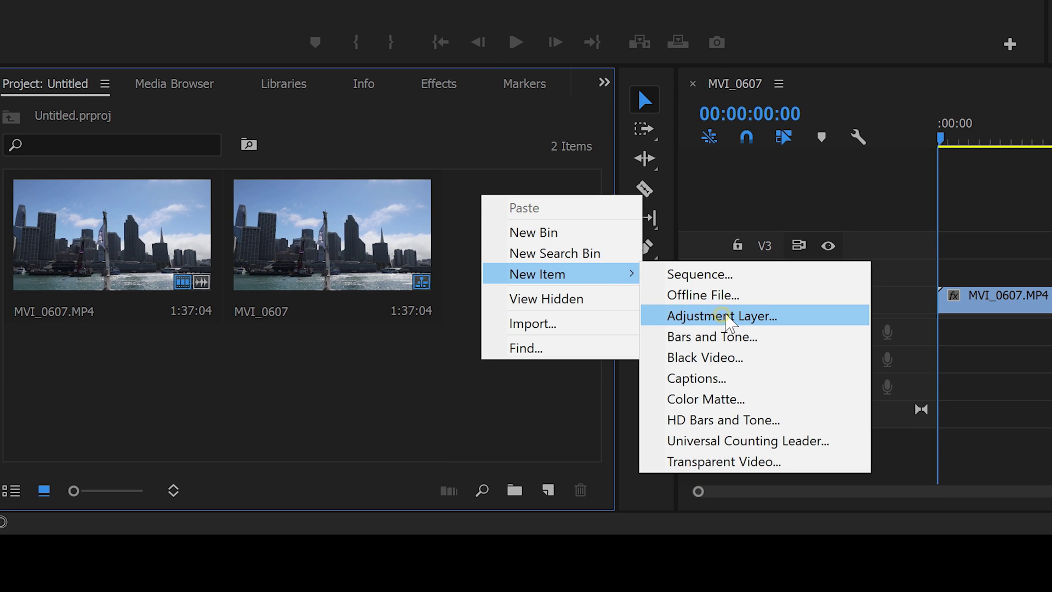
left_click(726, 317)
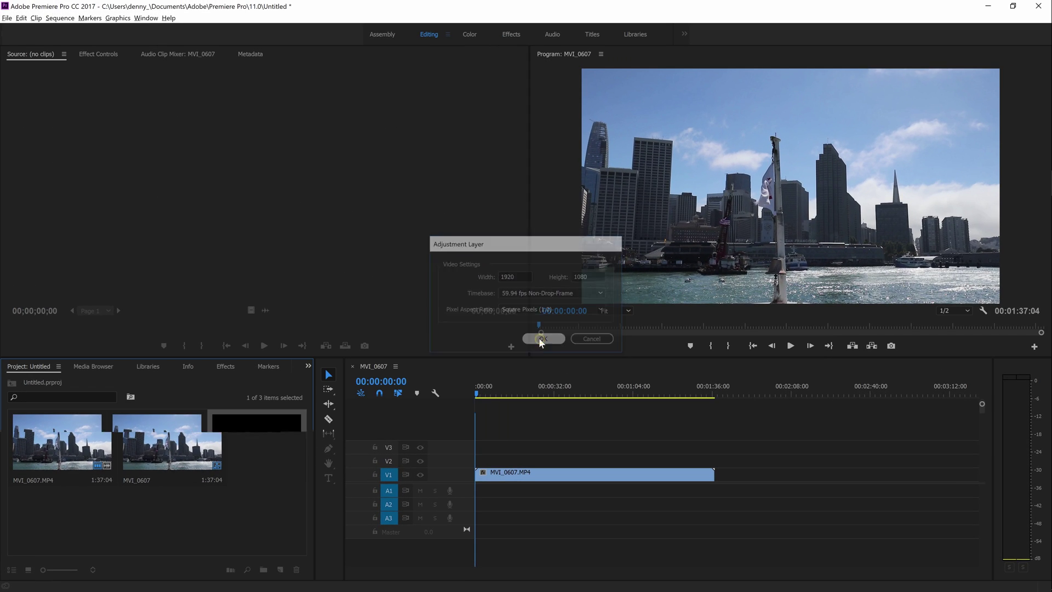
left_click(590, 312)
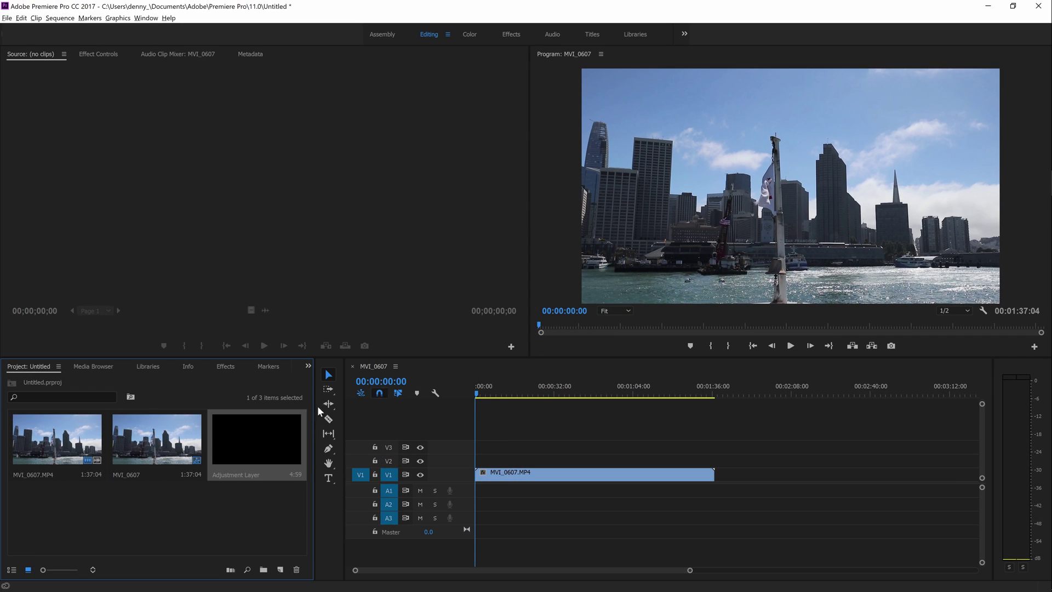
left_click_drag(275, 417, 713, 458)
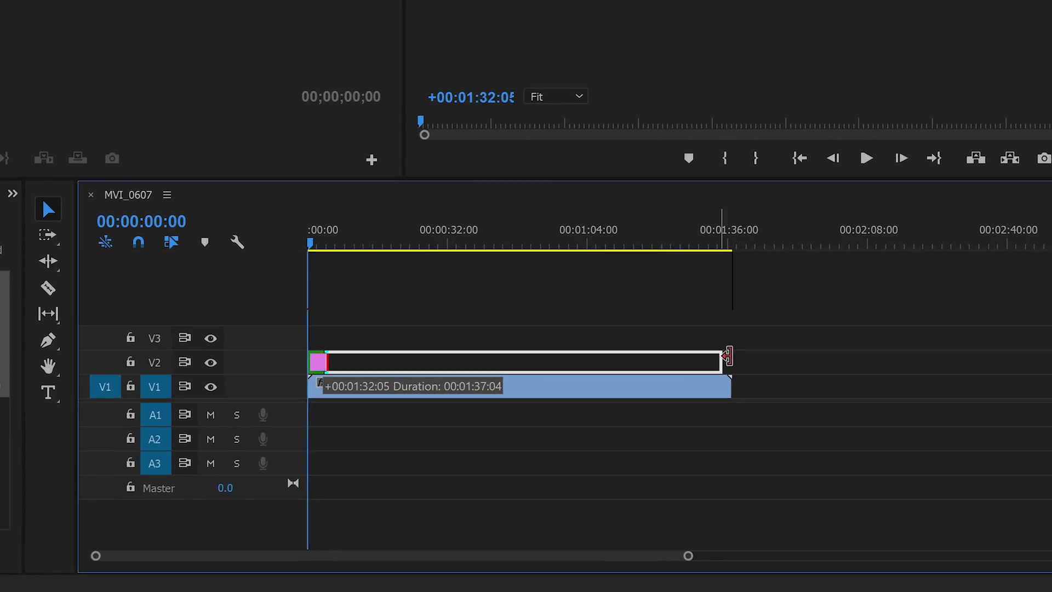
left_click_drag(728, 356, 727, 356)
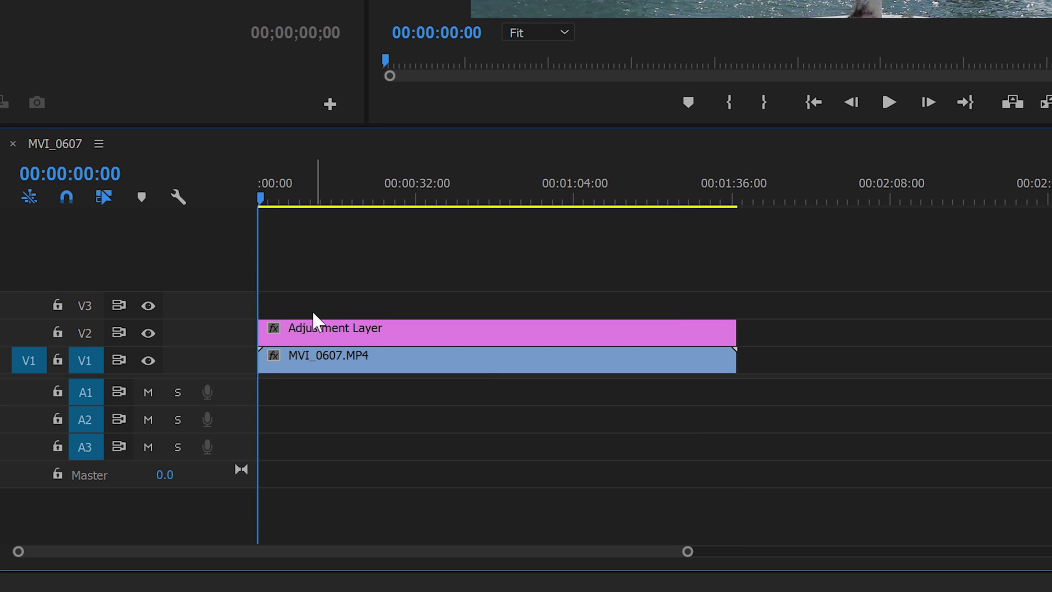
left_click(312, 331)
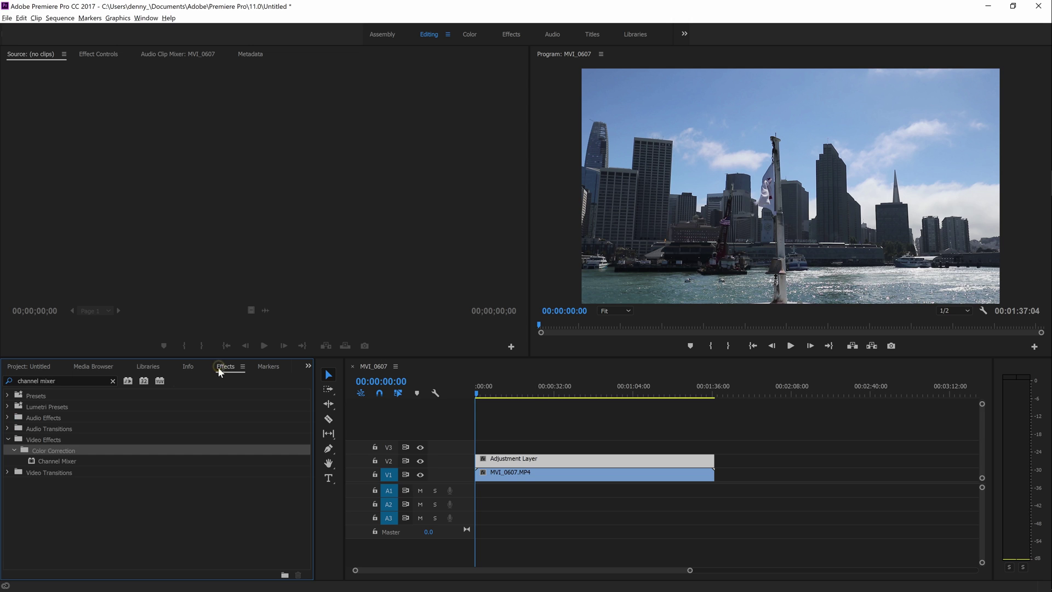
Apply Channel Mixer to the adjustment layer and set Green-Green and Green-Blue to 50.
left_click_drag(55, 462, 571, 461)
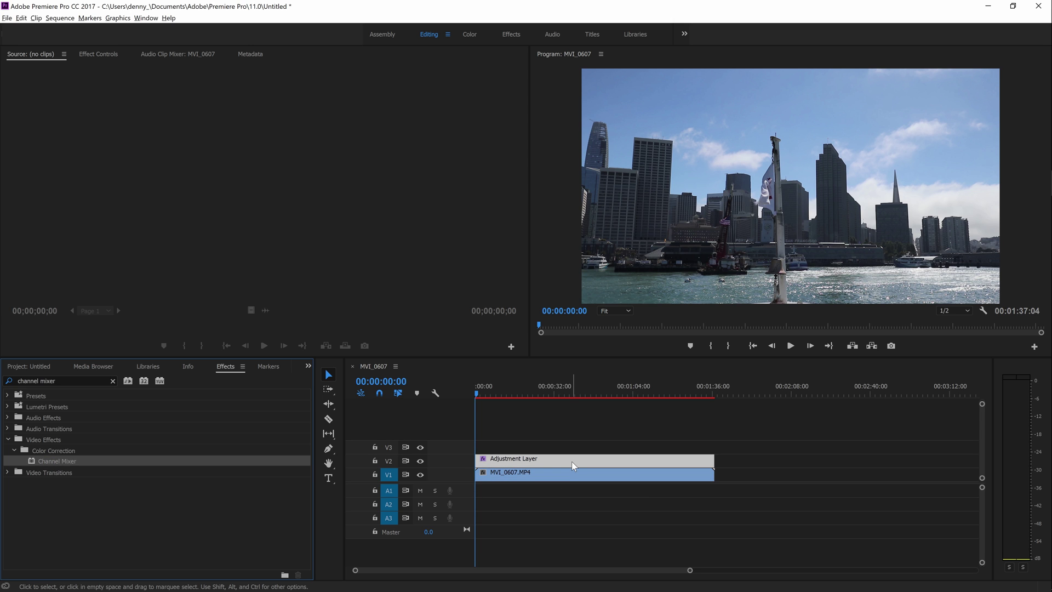
left_click(96, 54)
left_click(489, 460)
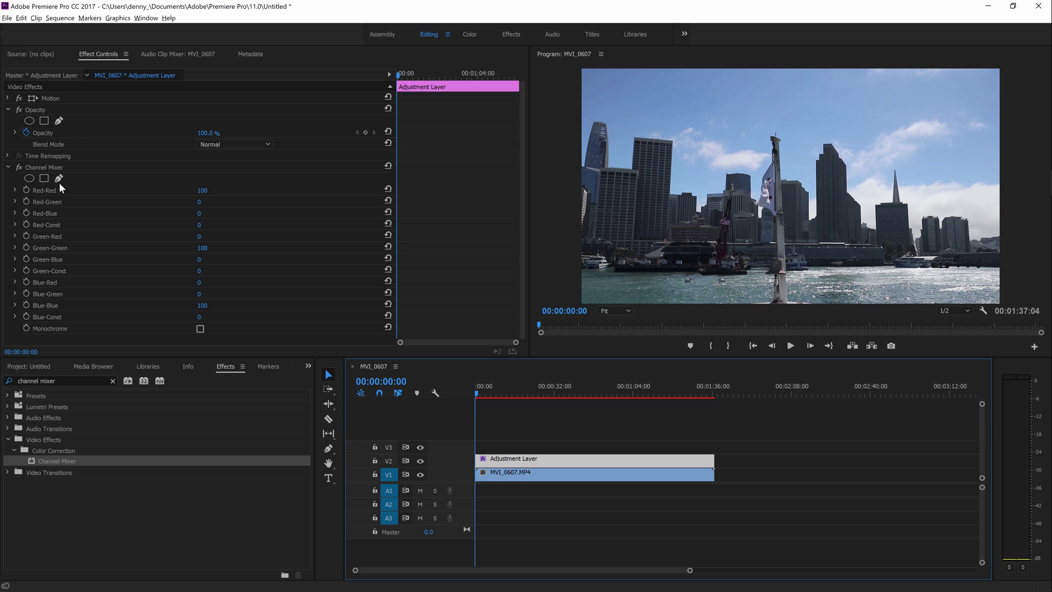
left_click(42, 167)
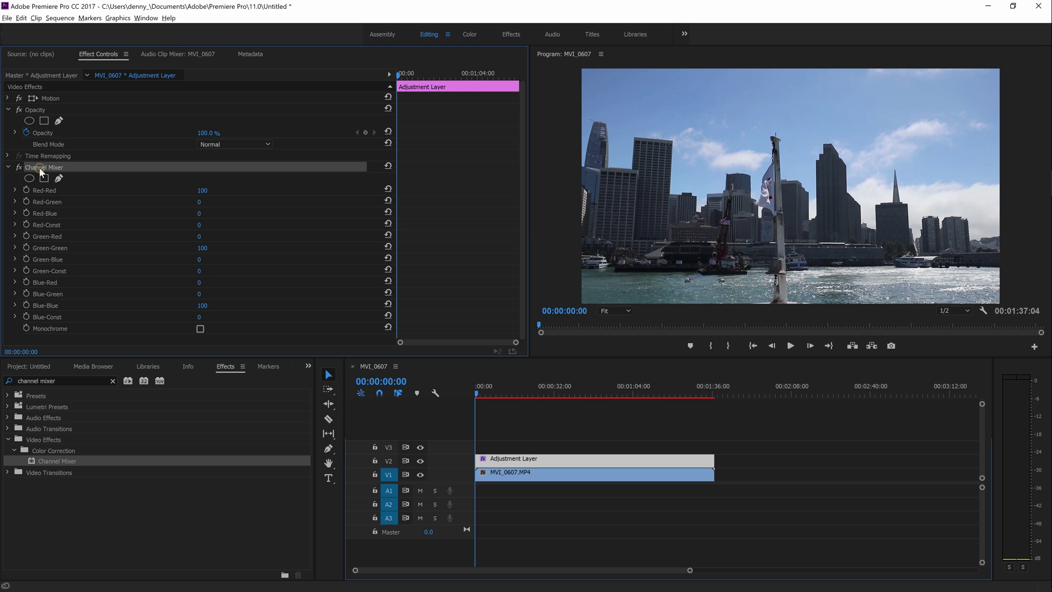
left_click(203, 248)
type("50")
key("Tab")
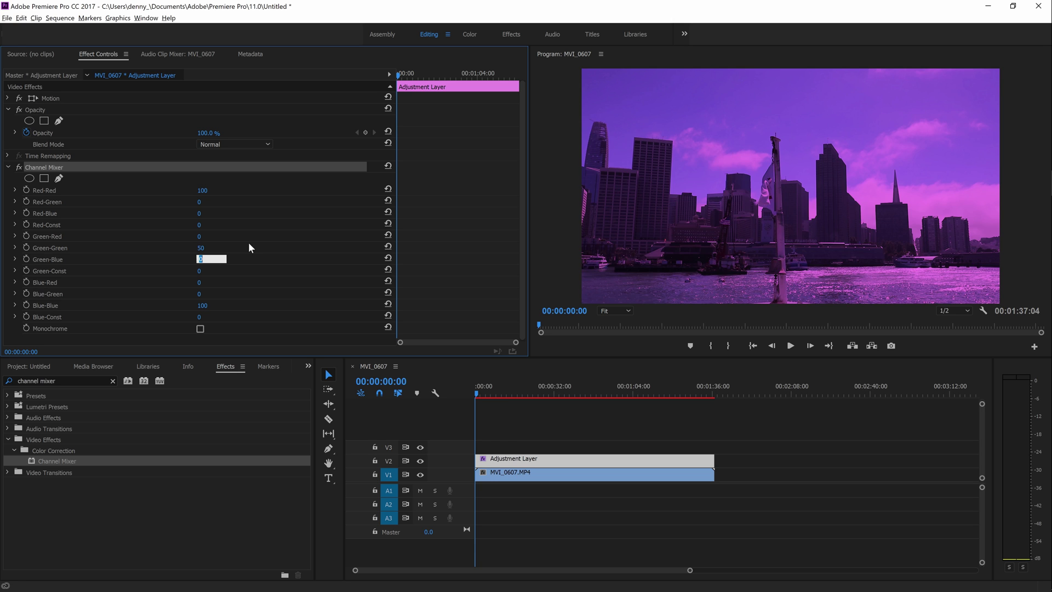
type("50")
key("Return")
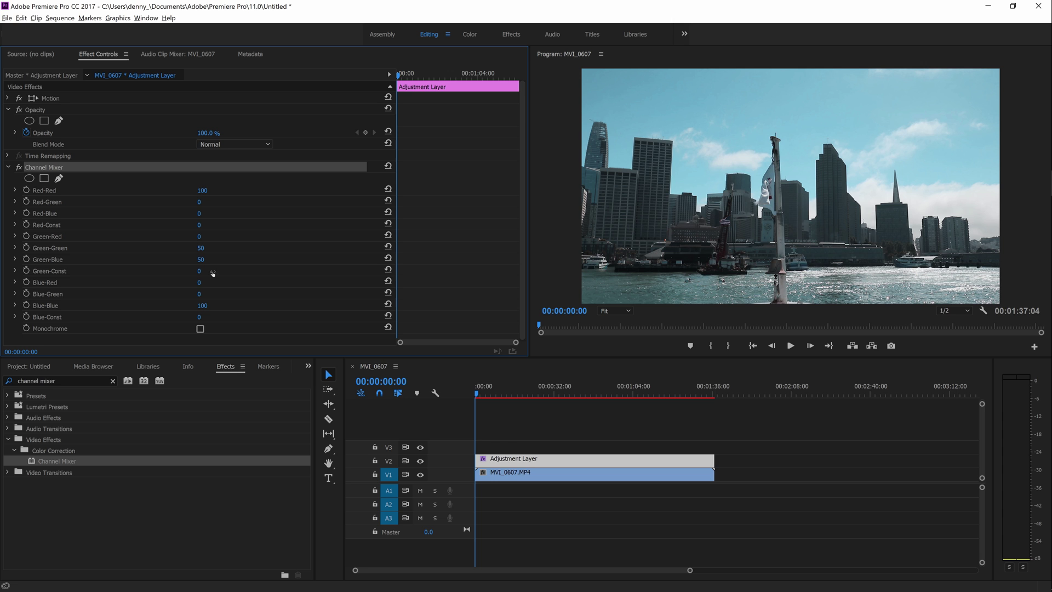
Set the Channel Mixer's Blue-Green and Blue-Blue to 50 for a teal tint.
left_click(212, 291)
type("50")
key("Tab")
type("50")
key("Return")
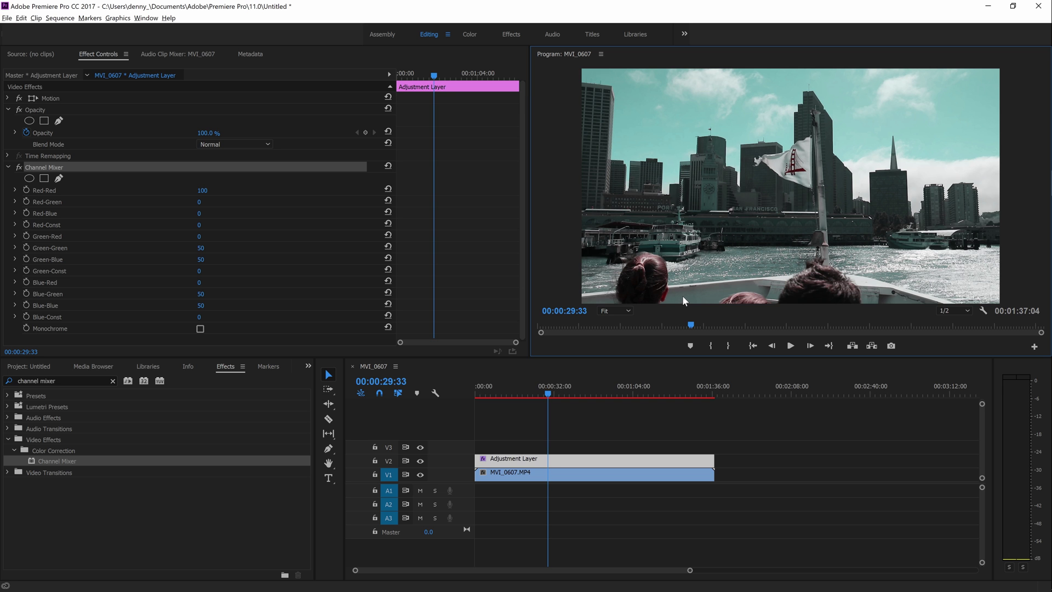
Search for Change Color and apply it to the adjustment layer.
left_click(113, 379)
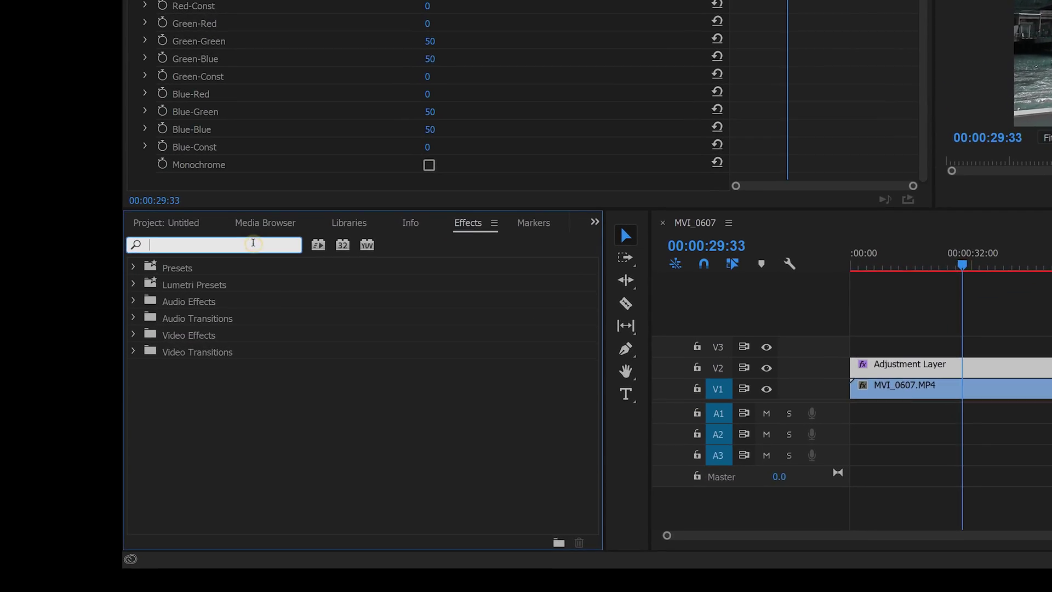
type("change color")
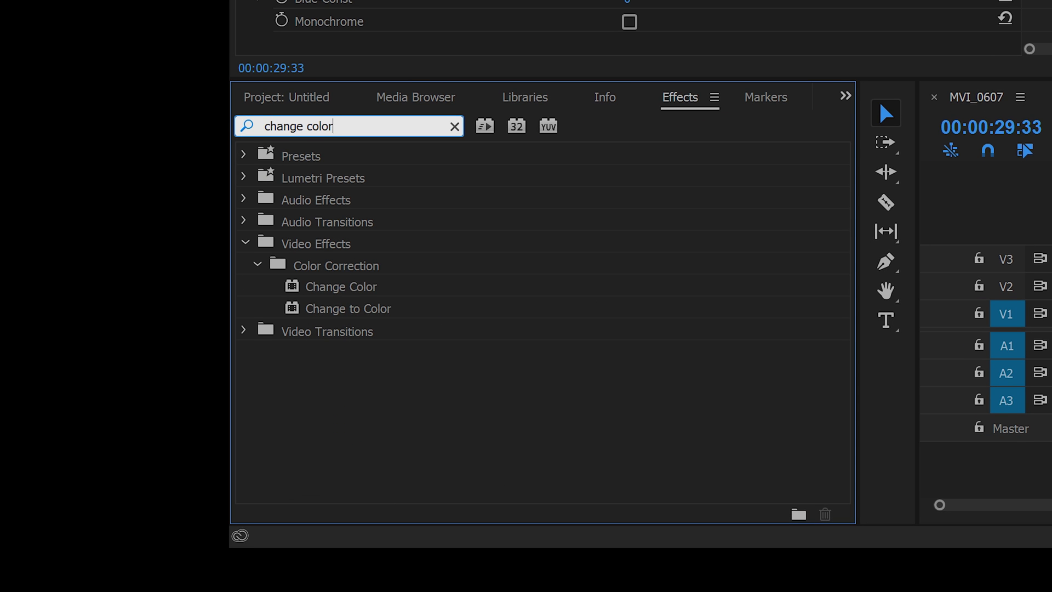
left_click_drag(340, 296, 1051, 290)
left_click_drag(550, 291, 550, 290)
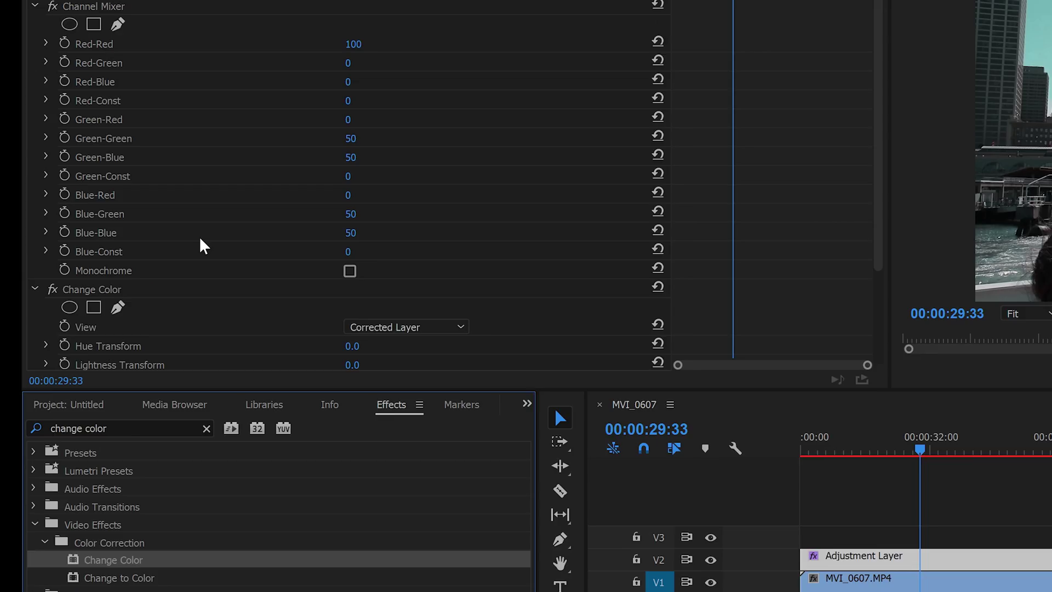
scroll(364, 383, "down", 1)
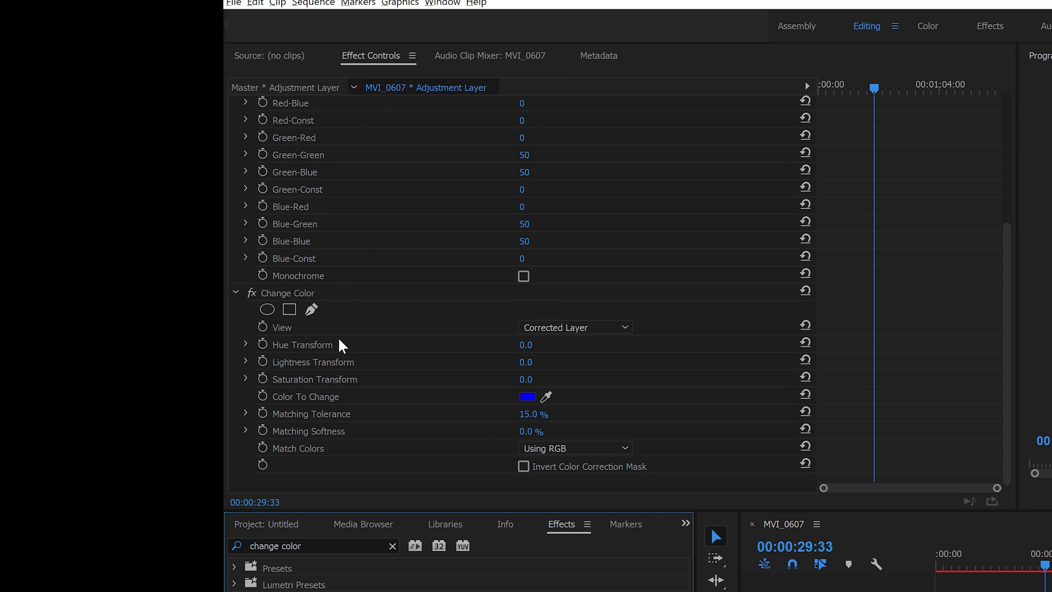
Eyedrop the flag's red as Color To Change and raise Lightness Transform to 50.
left_click(394, 294)
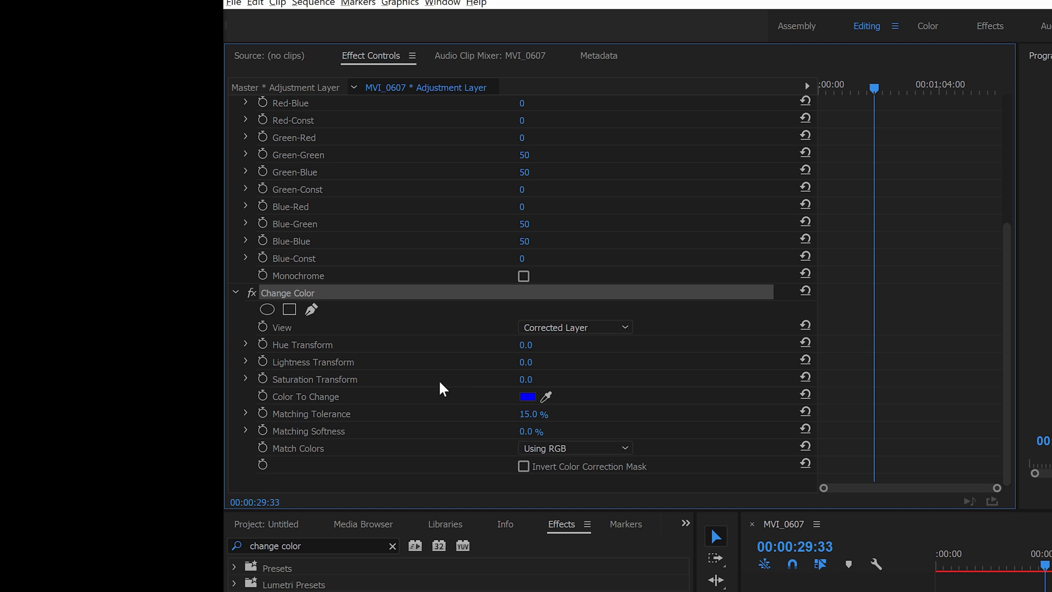
left_click(546, 396)
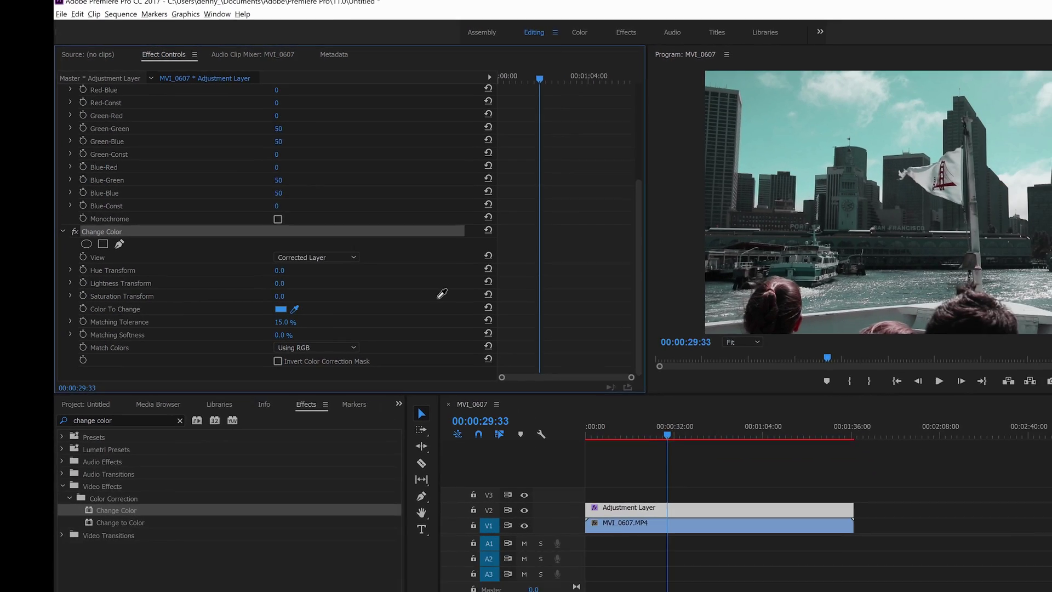
left_click(951, 189)
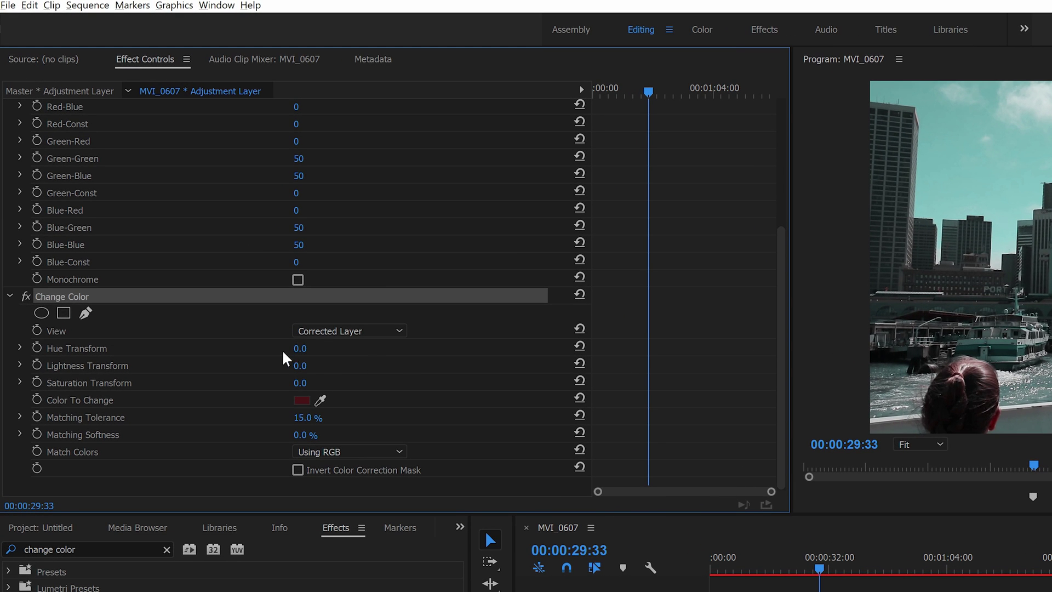
left_click_drag(299, 366, 356, 366)
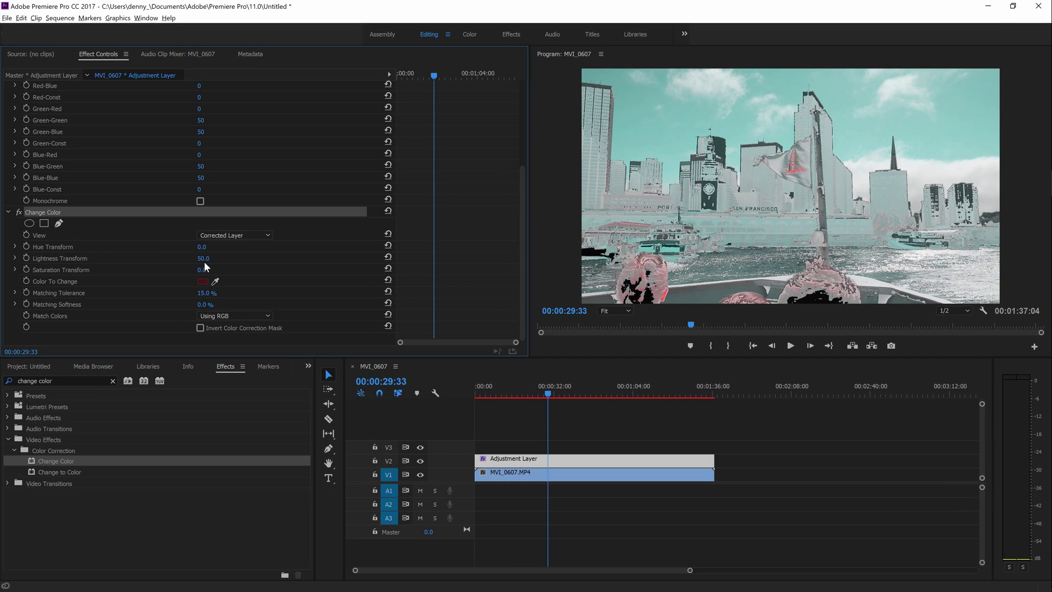
Try a Matching Tolerance of 50%, then 10%.
left_click(210, 293)
type("50")
key("Return")
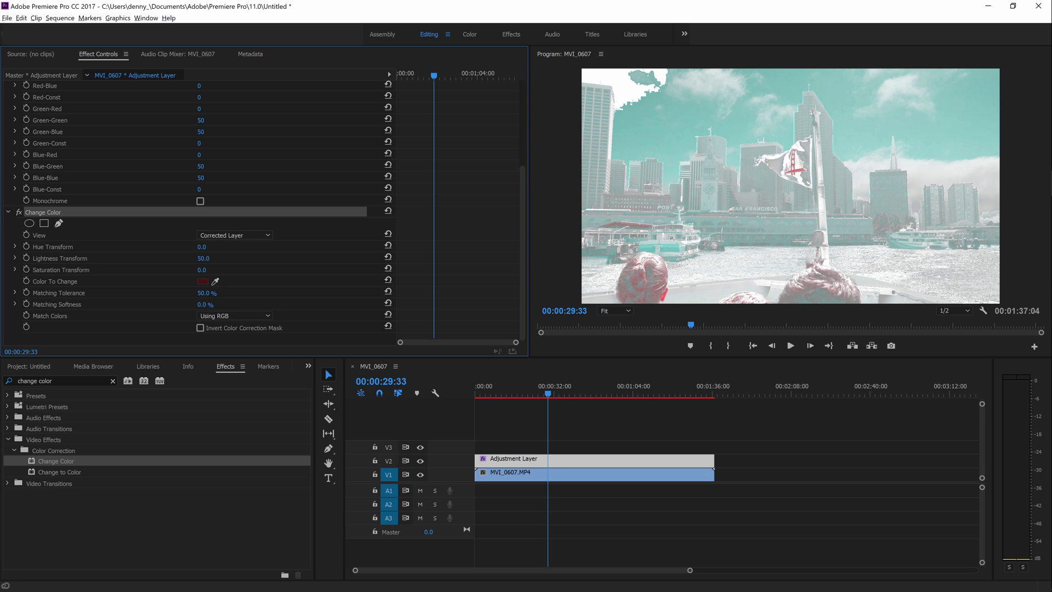
left_click(210, 292)
type("10")
key("Return")
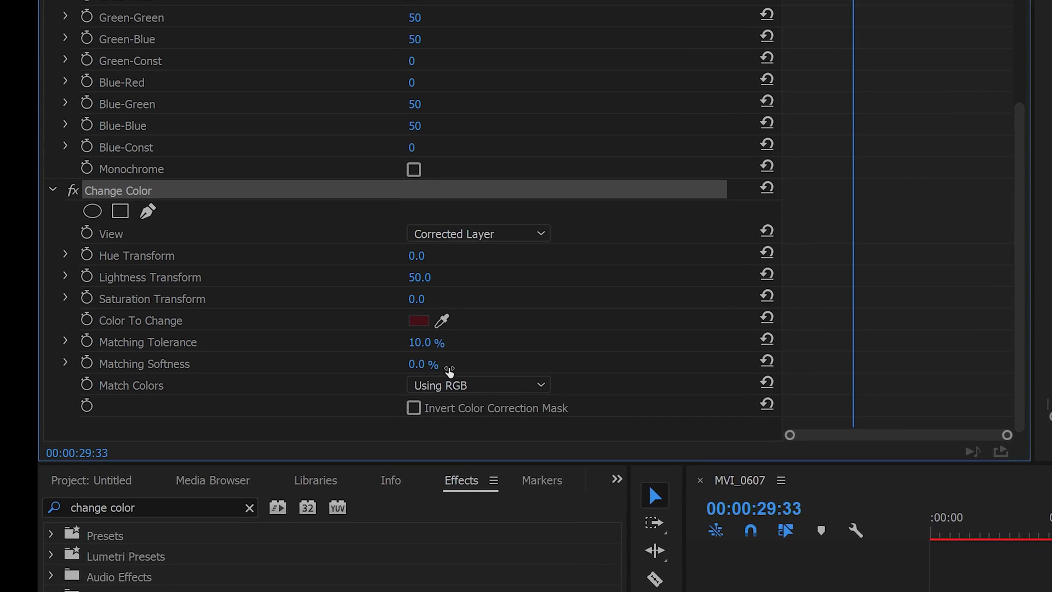
Switch Match Colors to Using Hue and set Matching Tolerance to 0%.
left_click(219, 316)
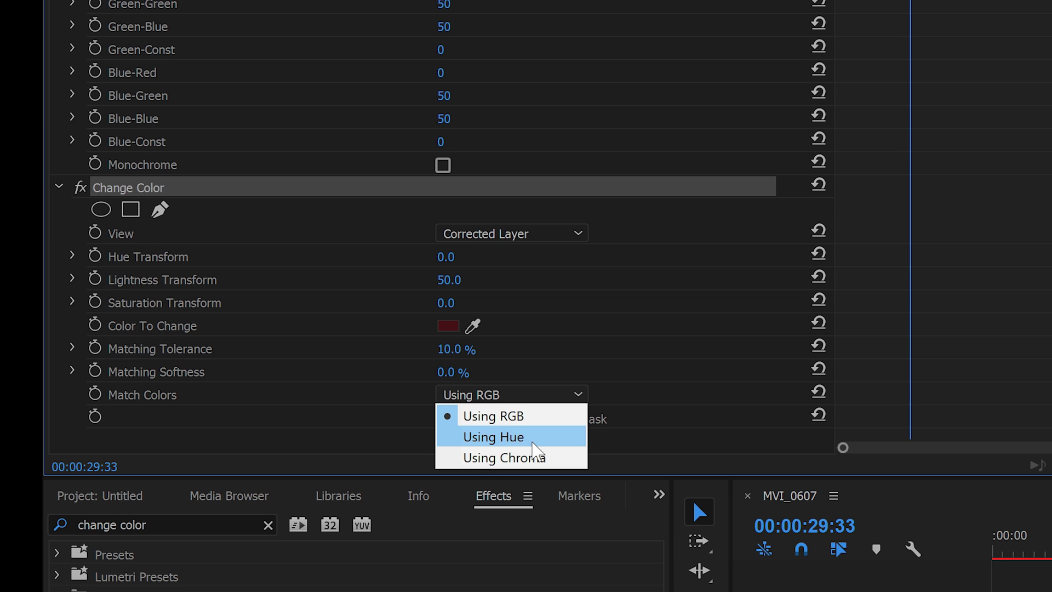
left_click(532, 442)
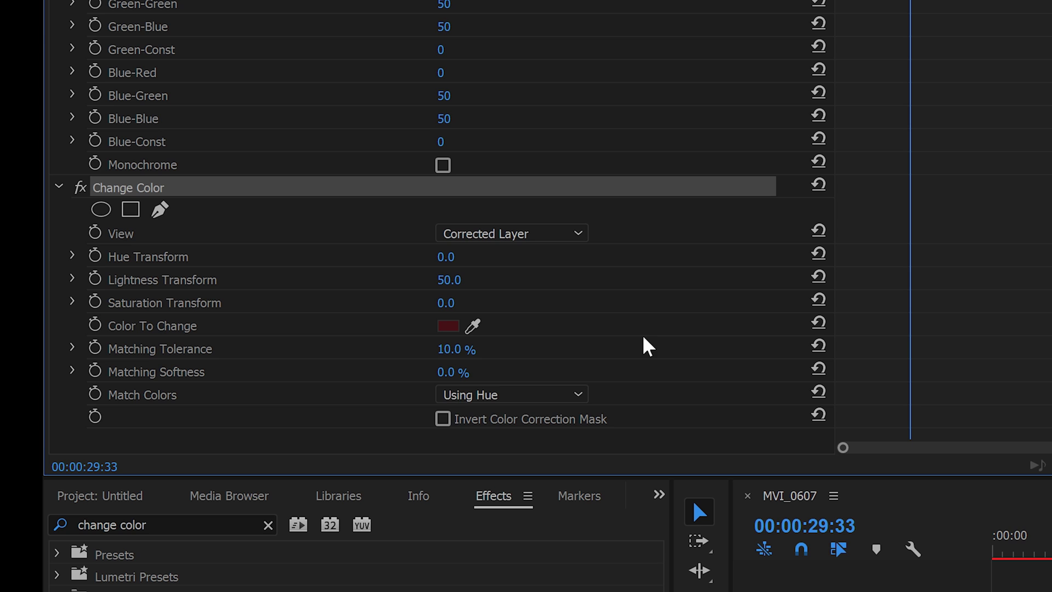
left_click(460, 349)
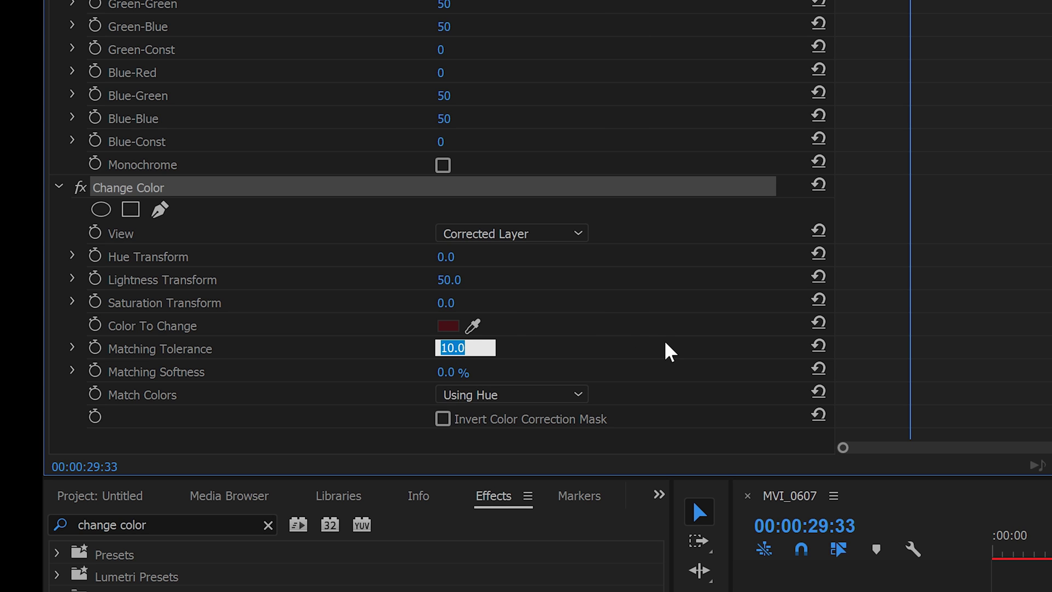
type("0")
key("Return")
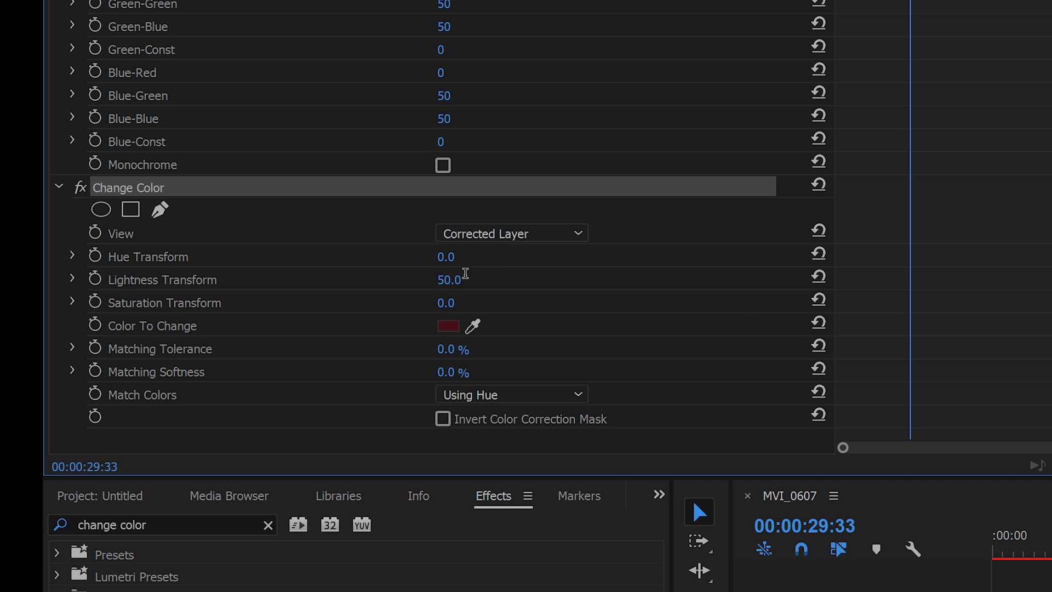
Set Lightness Transform to 0 and Hue Transform to 30, trying 15 first.
left_click(464, 279)
type("0")
key("Return")
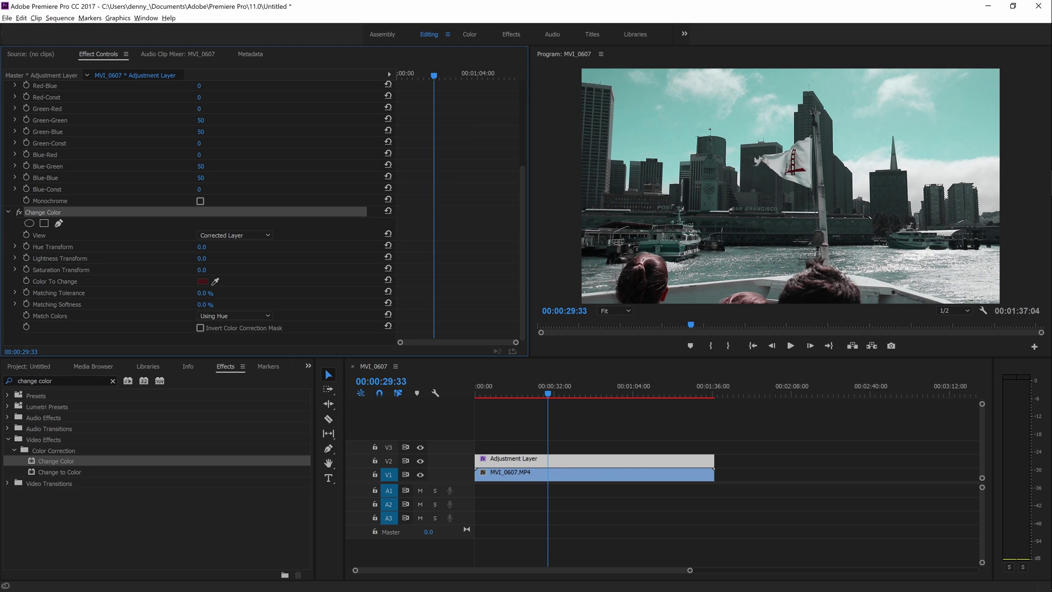
left_click(202, 247)
type("15")
key("Return")
type("30")
key("Return")
Try Saturation Transform 100 and Hue 25, then restore Hue Transform to 30.
left_click(211, 269)
type("100")
key("Return")
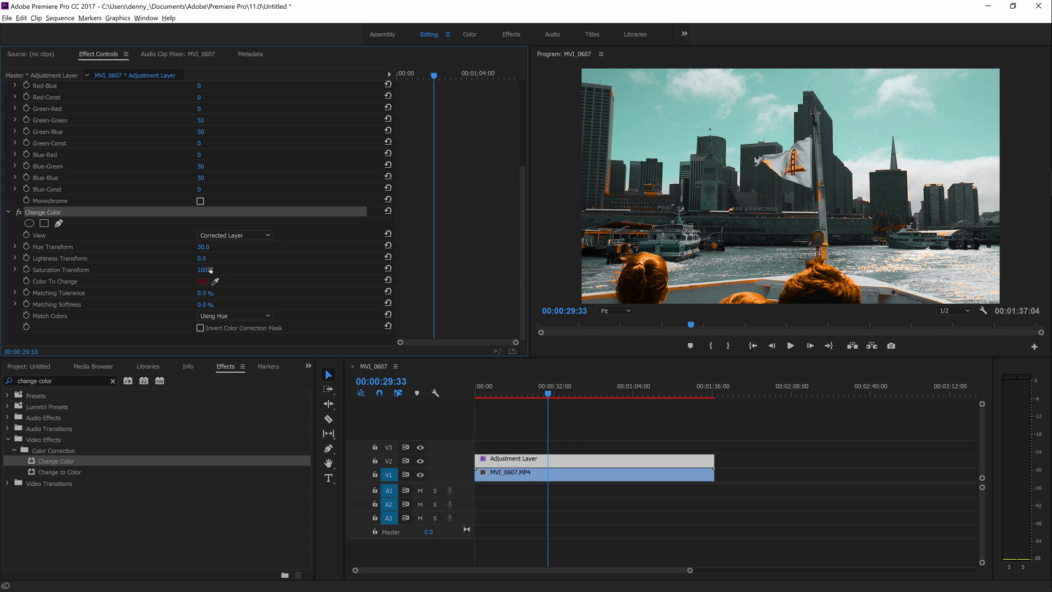
left_click(202, 247)
type("25")
key("Return")
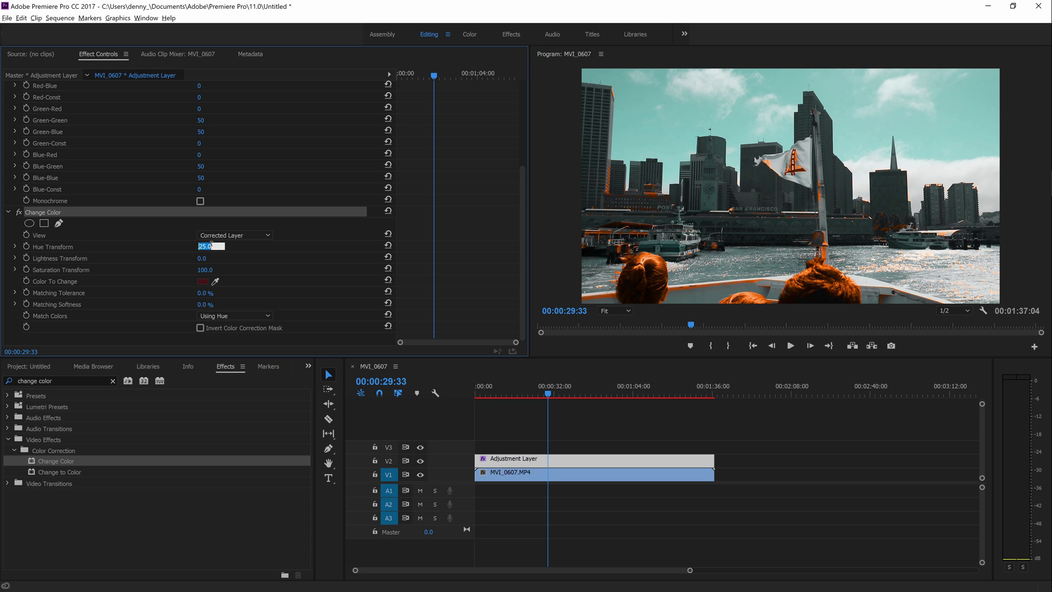
type("30")
key("Return")
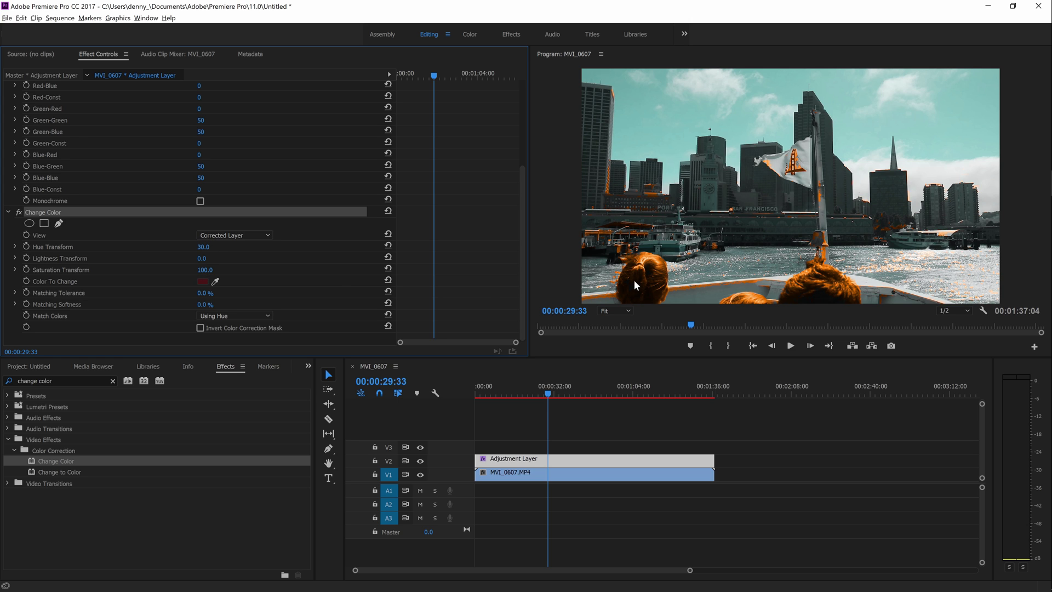
Reset Saturation Transform to 0 and play the sequence to preview the grade.
left_click(205, 270)
type("0")
key("Return")
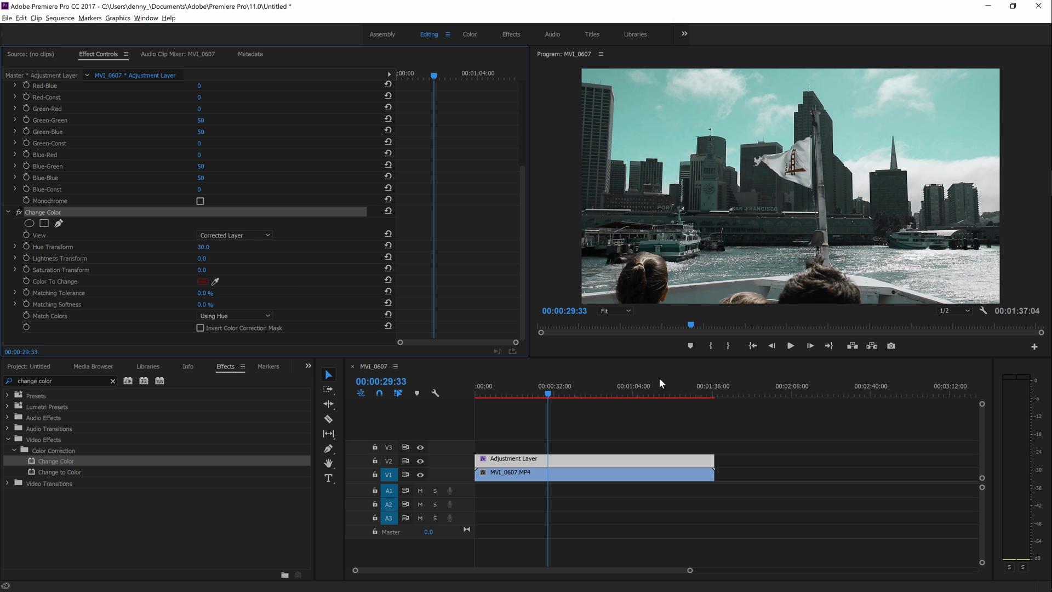
key("space")
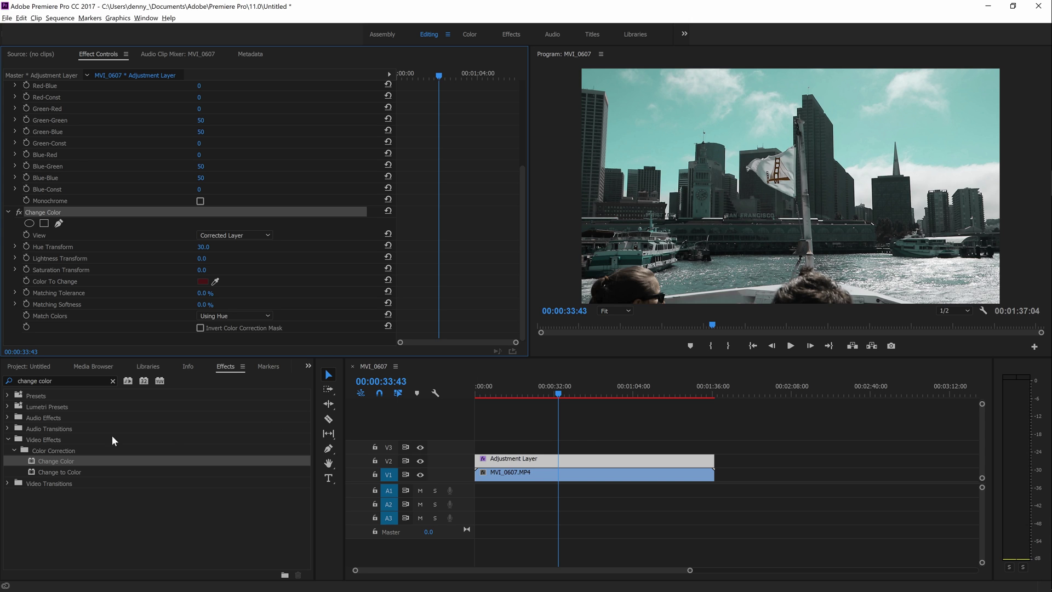
Apply a second Change Color targeting the teal sky, matched using hue, with a negative Hue Transform (-15).
left_click_drag(61, 461, 494, 458)
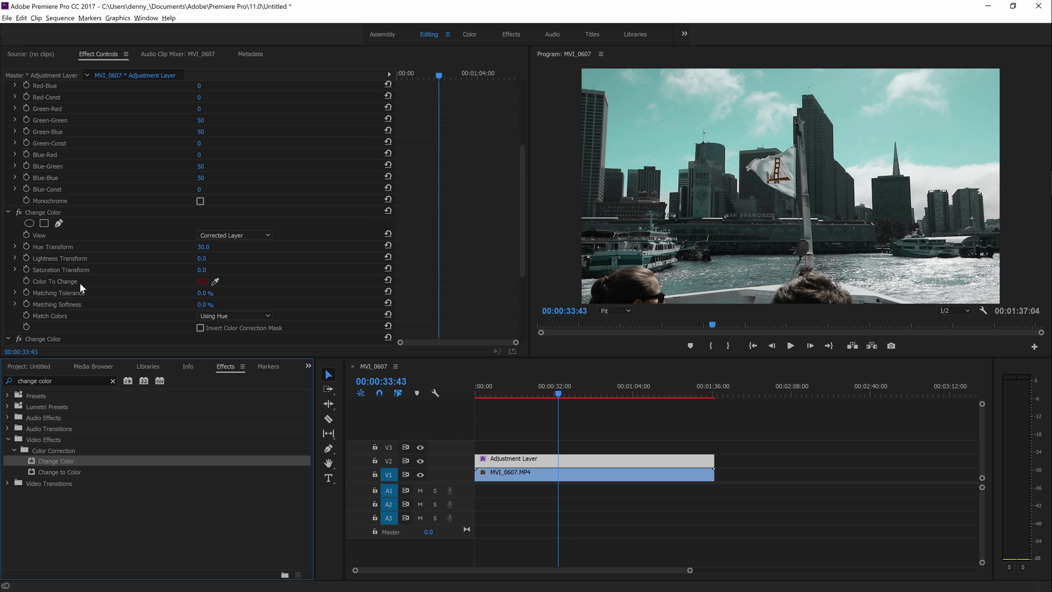
scroll(78, 279, "down", 4)
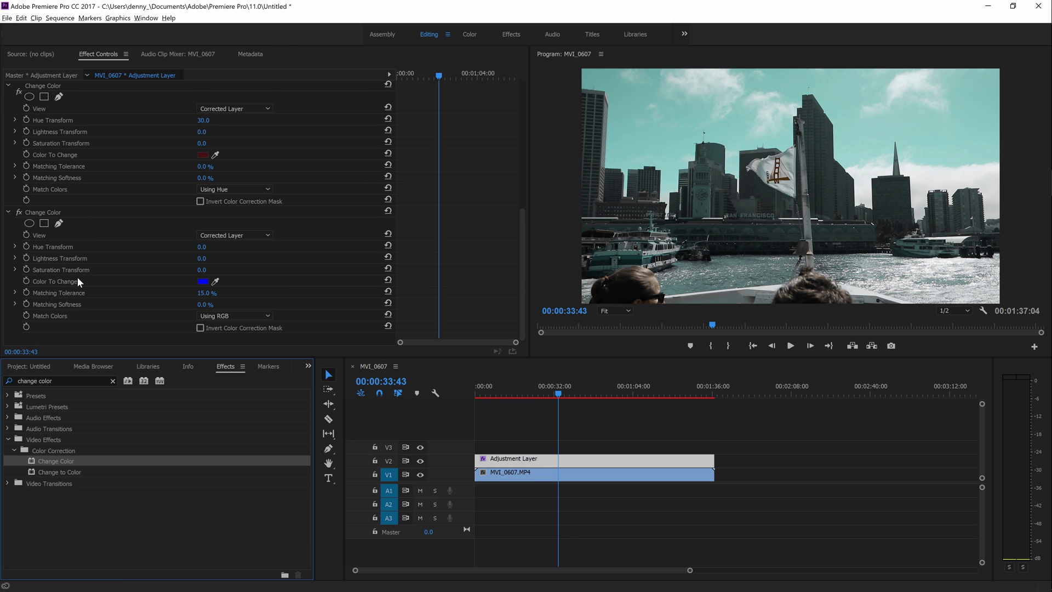
left_click(215, 281)
left_click(641, 130)
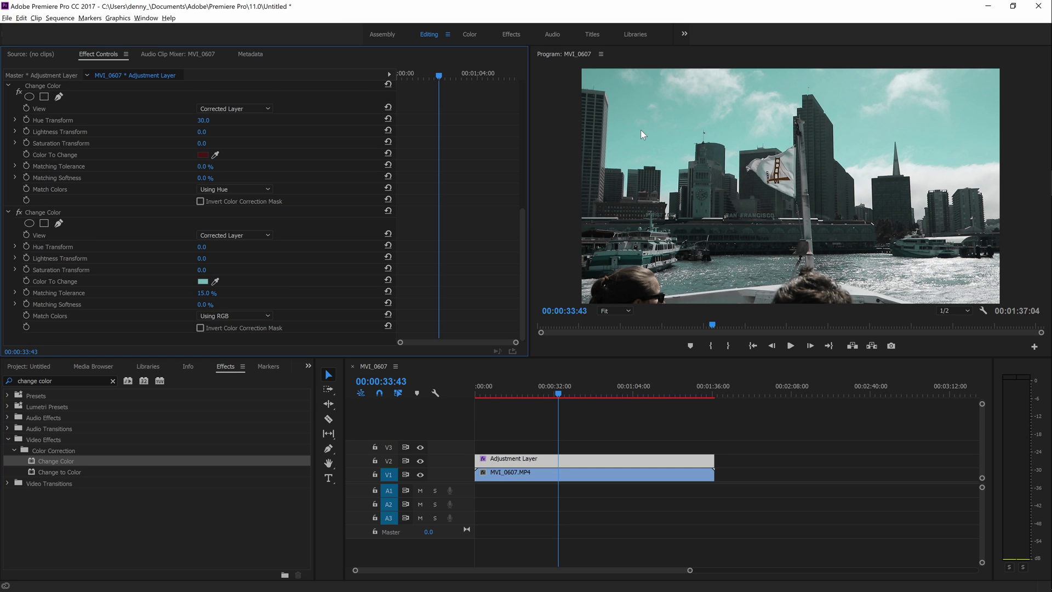
left_click(247, 315)
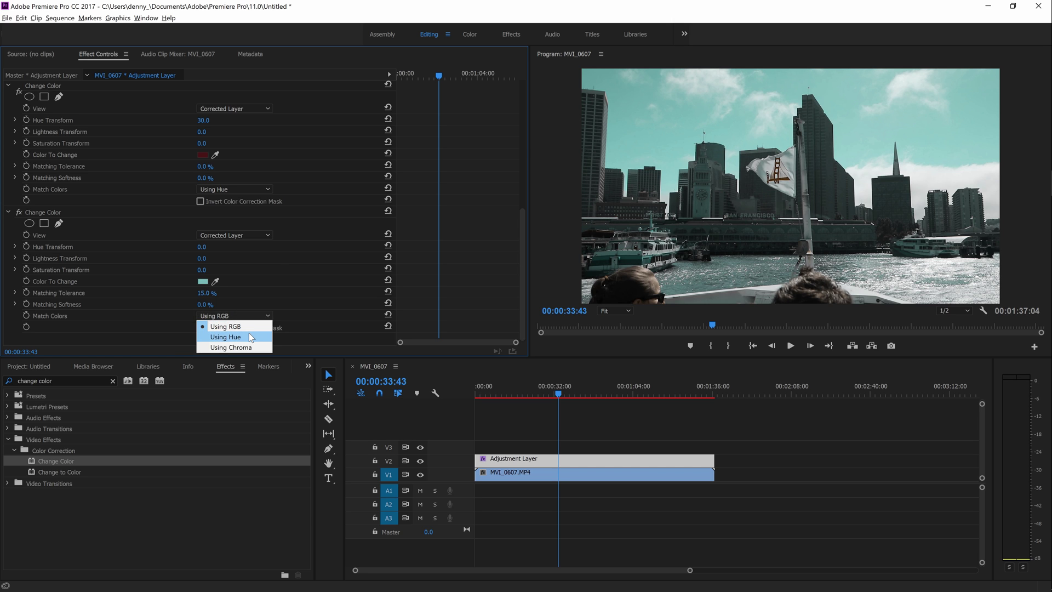
left_click(236, 336)
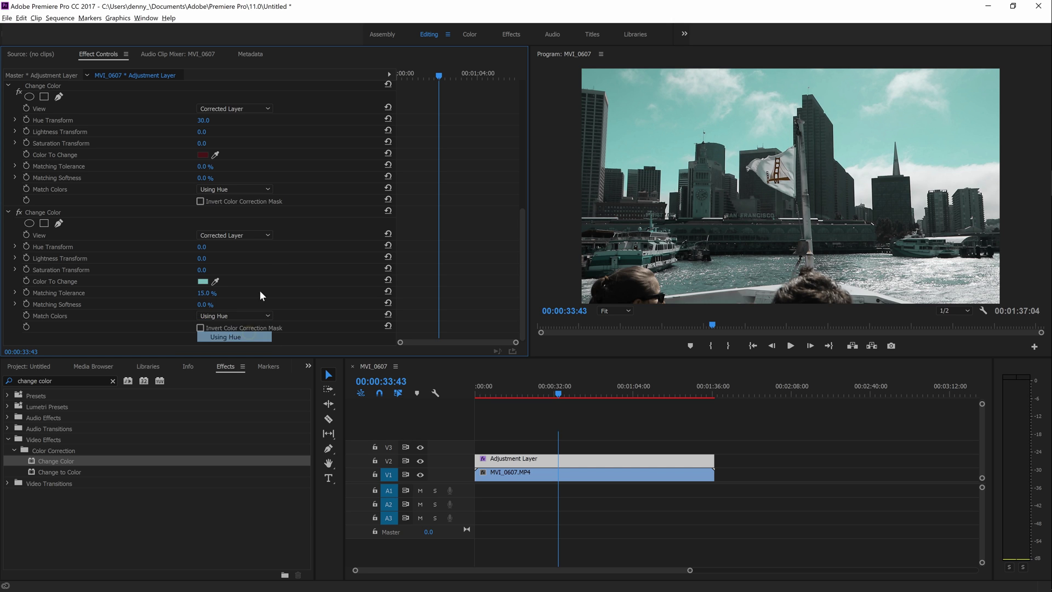
left_click(201, 247)
type("-21")
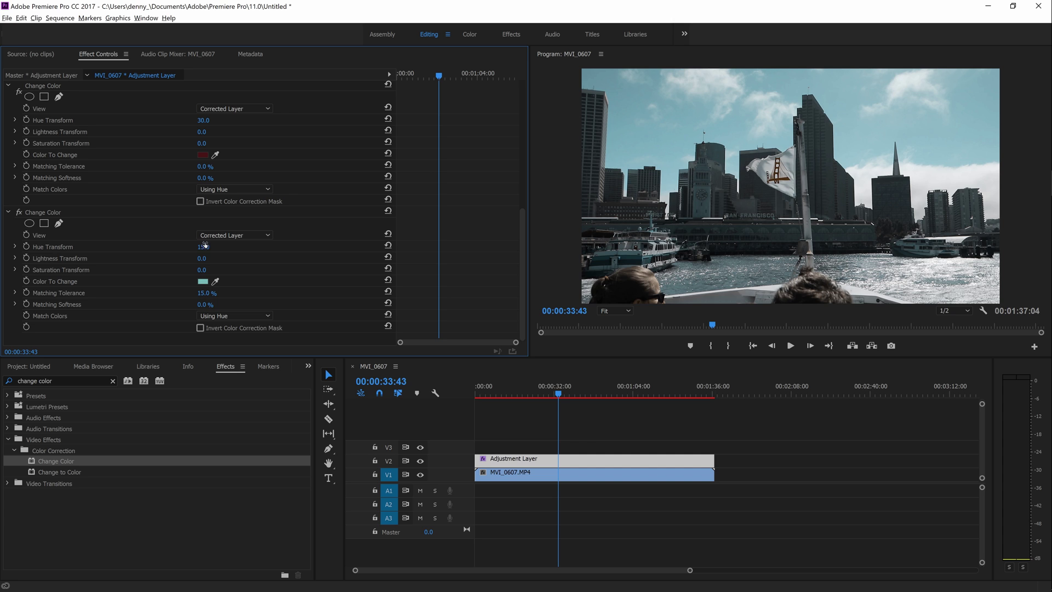
key("Return")
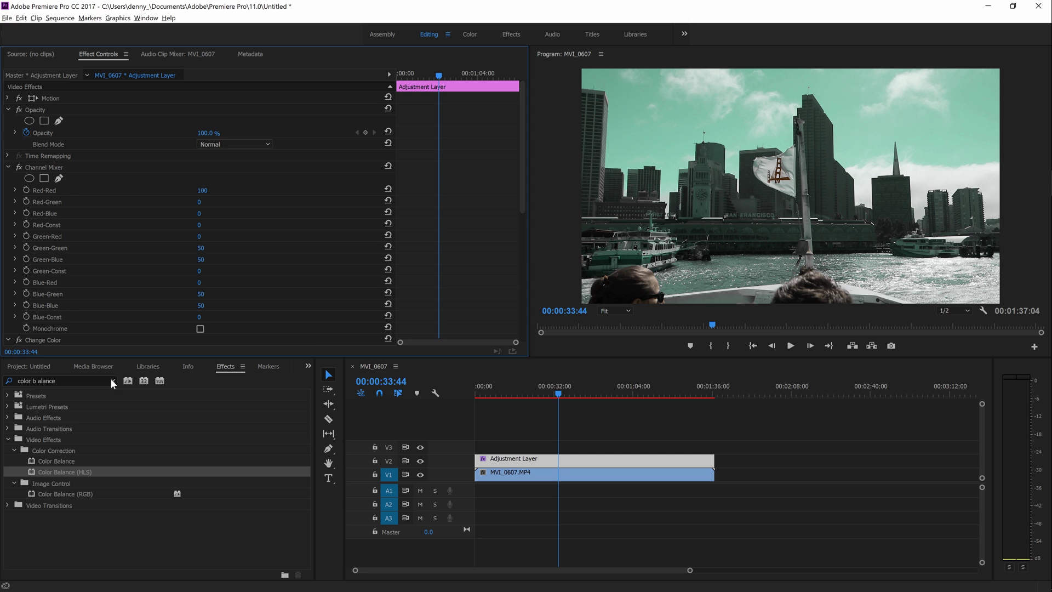
Search for color balance and add Color Balance (HLS) above Channel Mixer.
left_click(114, 380)
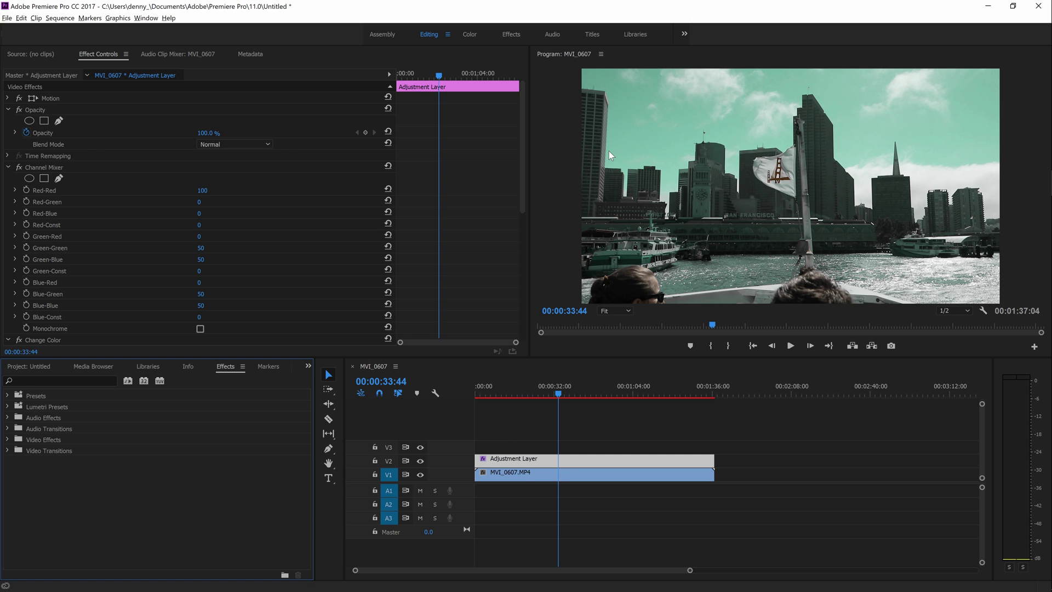
left_click(88, 377)
type("color balance")
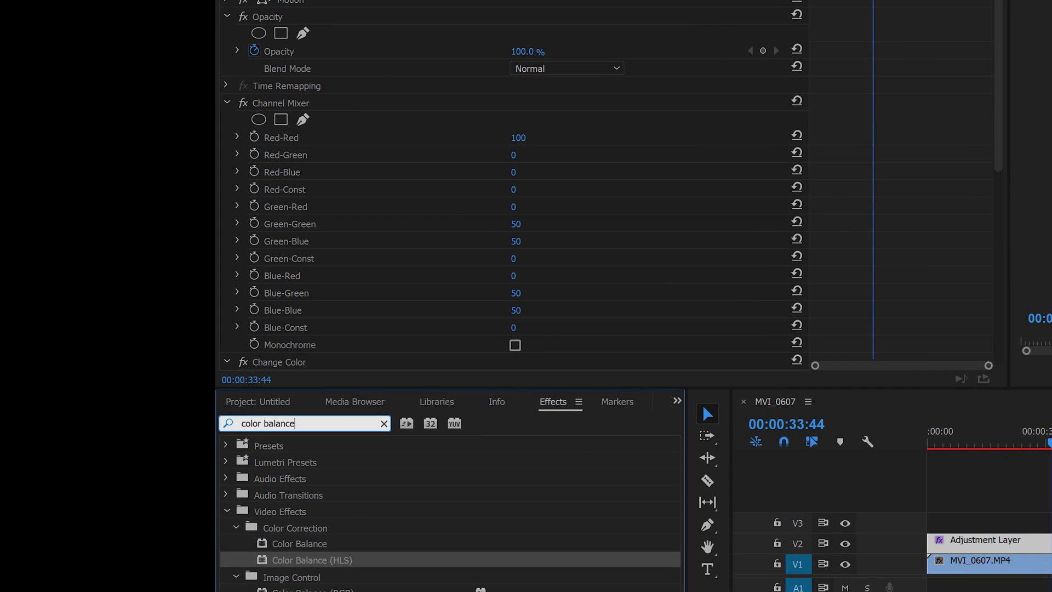
left_click_drag(328, 560, 295, 98)
left_click_drag(294, 98, 294, 100)
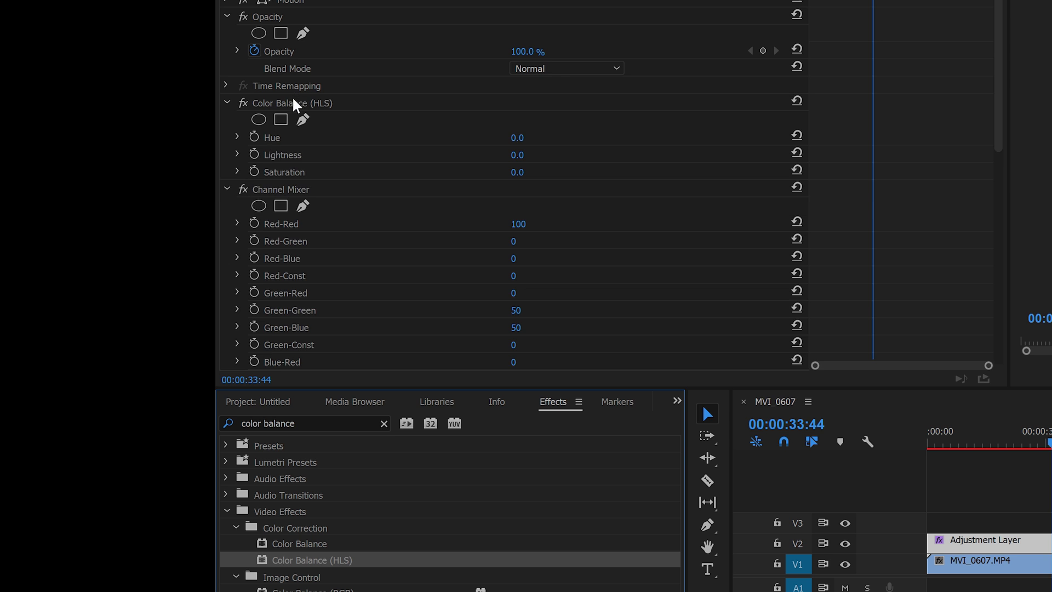
Collapse the other effects and bring Color Balance (HLS) Hue to 30°, checking later frames.
left_click(227, 189)
left_click(227, 206)
left_click(226, 224)
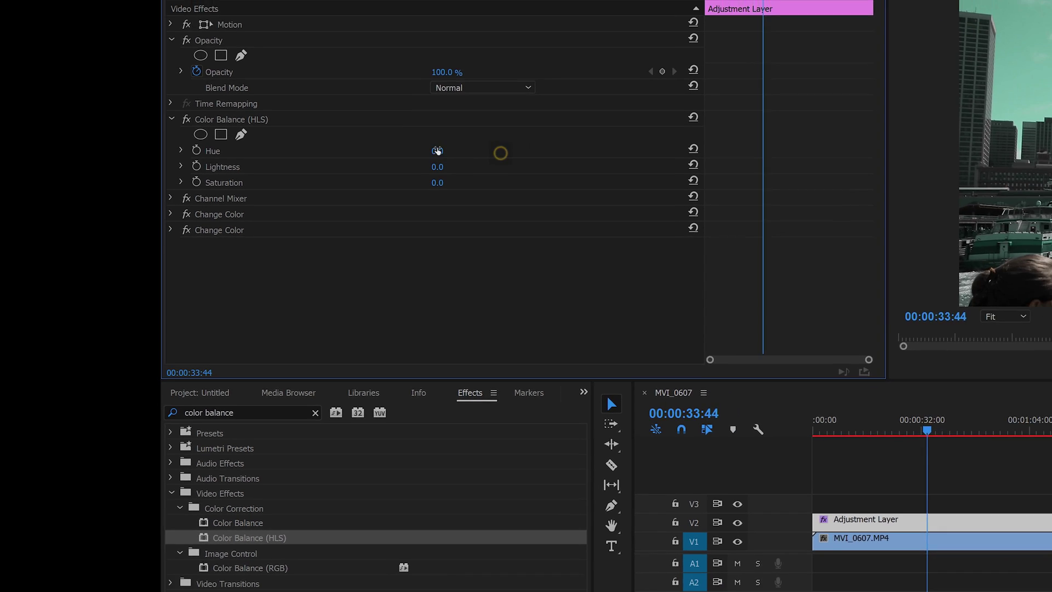
left_click_drag(437, 150, 434, 150)
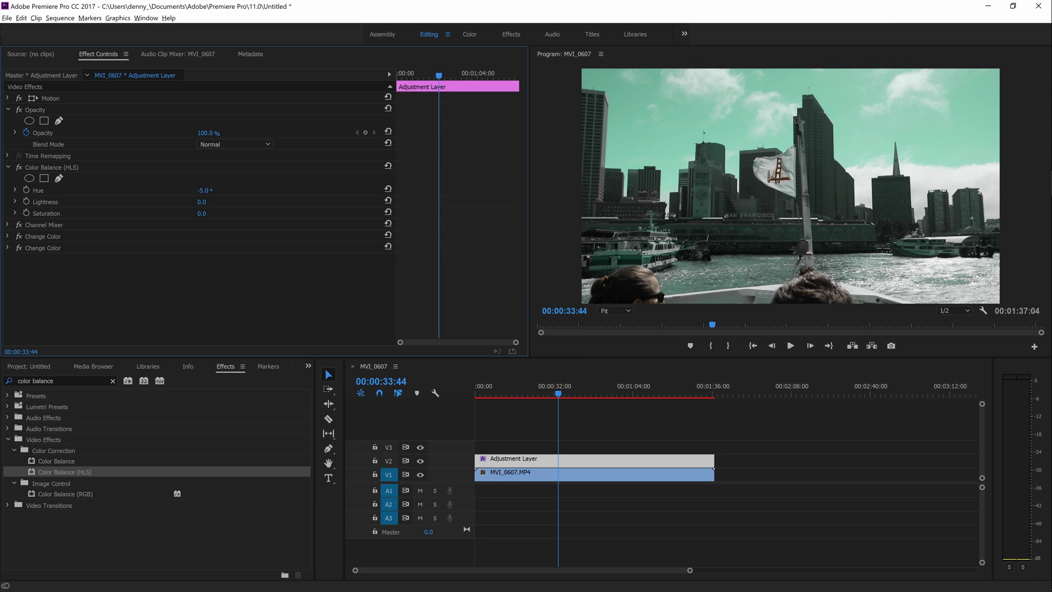
left_click(207, 191)
type("180")
key("Return")
left_click_drag(206, 190, 198, 190)
left_click(660, 389)
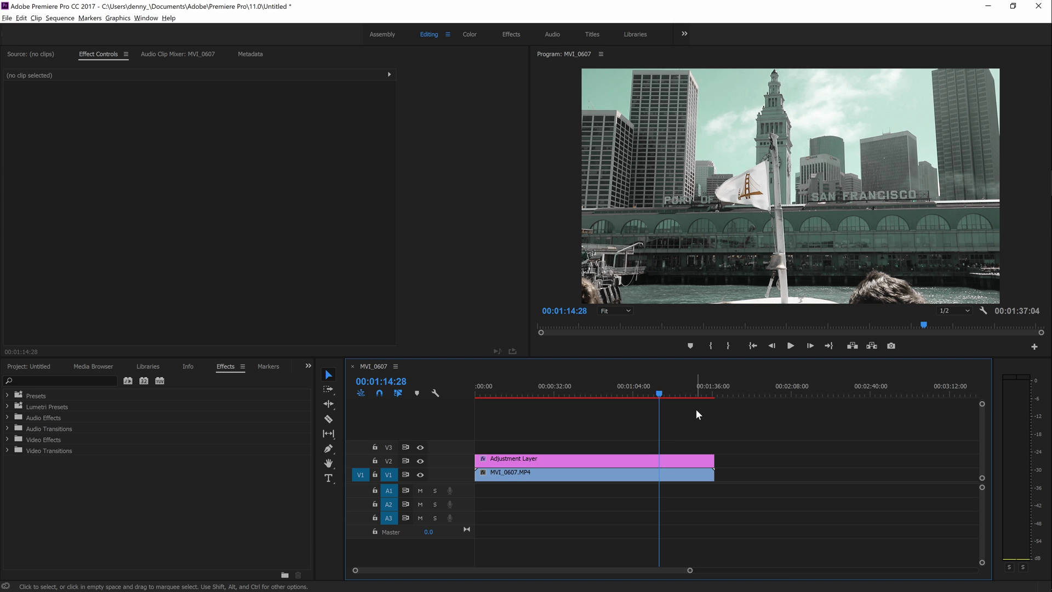
Place a second Adjustment Layer from the Project panel on track V3, spanning the clip.
left_click(47, 368)
left_click_drag(233, 440, 713, 447)
left_click(563, 442)
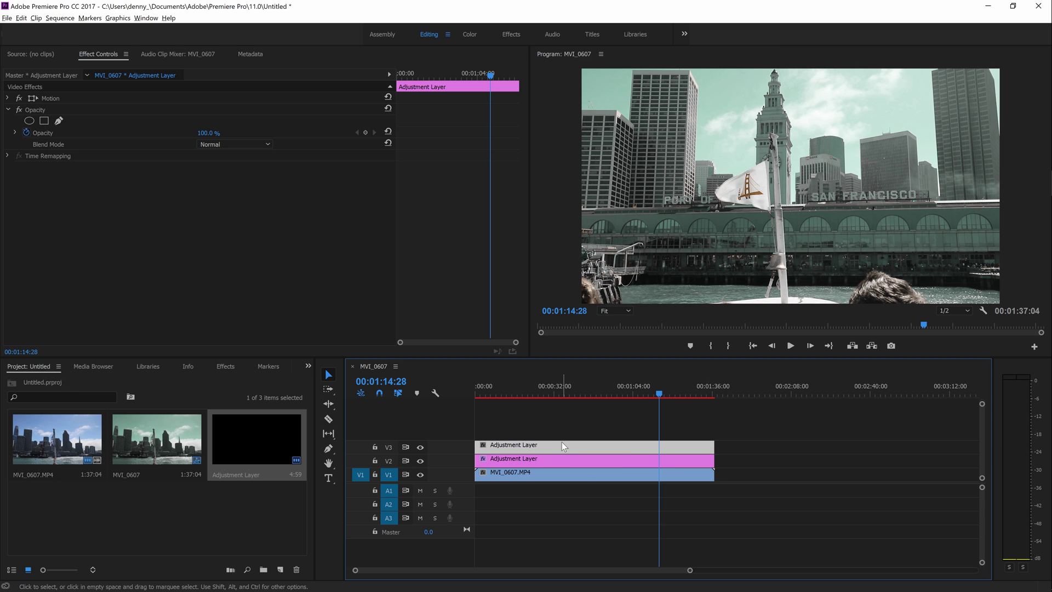
Search 'lumetri col' in Effects and apply Lumetri Color to the V3 adjustment layer.
left_click(225, 365)
left_click(61, 381)
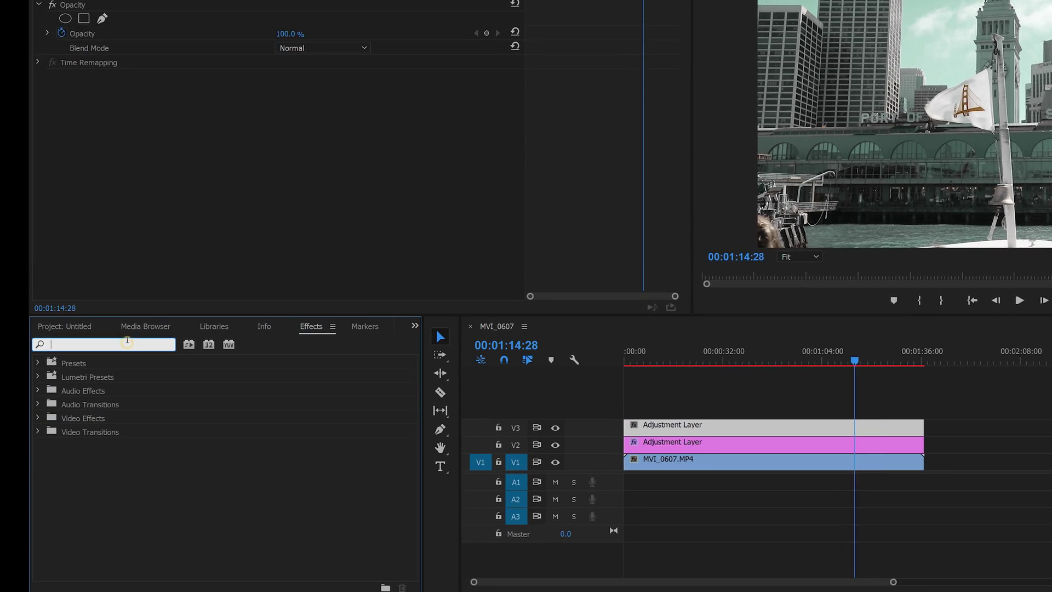
type("lumetri colo")
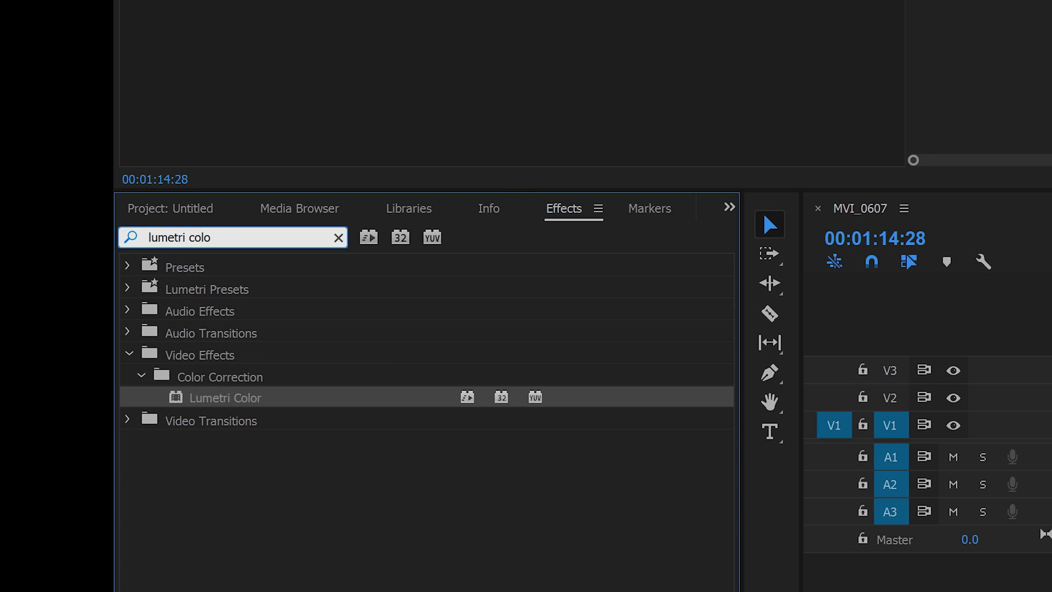
left_click_drag(208, 397, 384, 374)
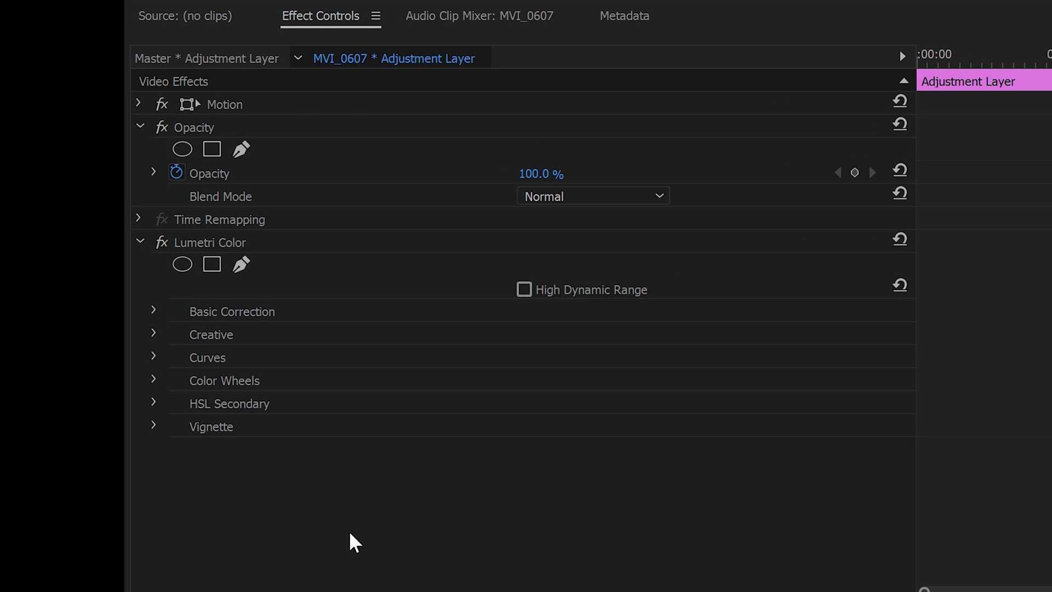
Check Lumetri's Basic Correction Input LUT and leave it at None.
left_click(156, 310)
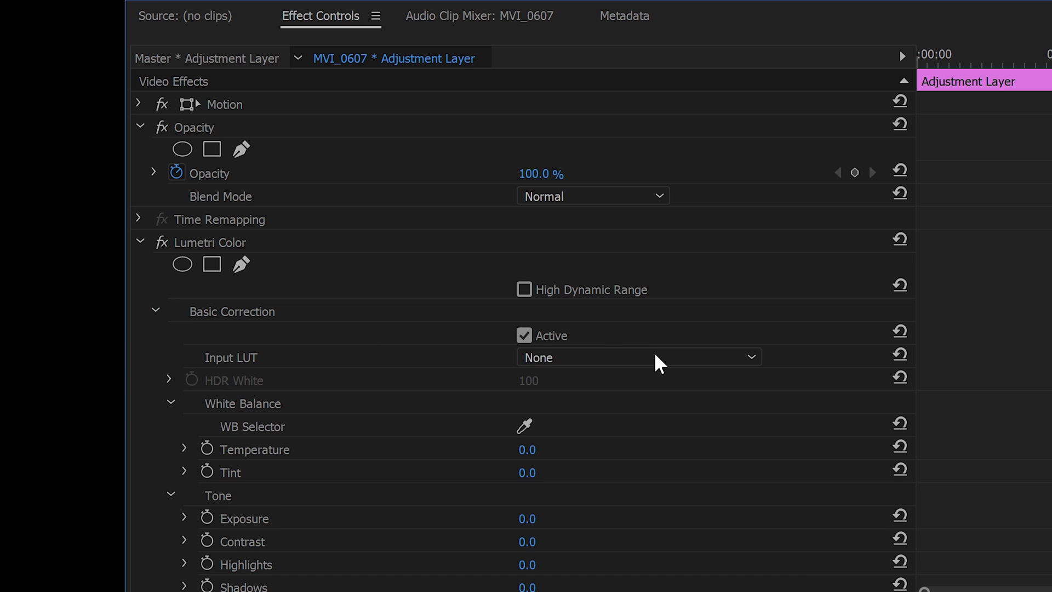
left_click(657, 357)
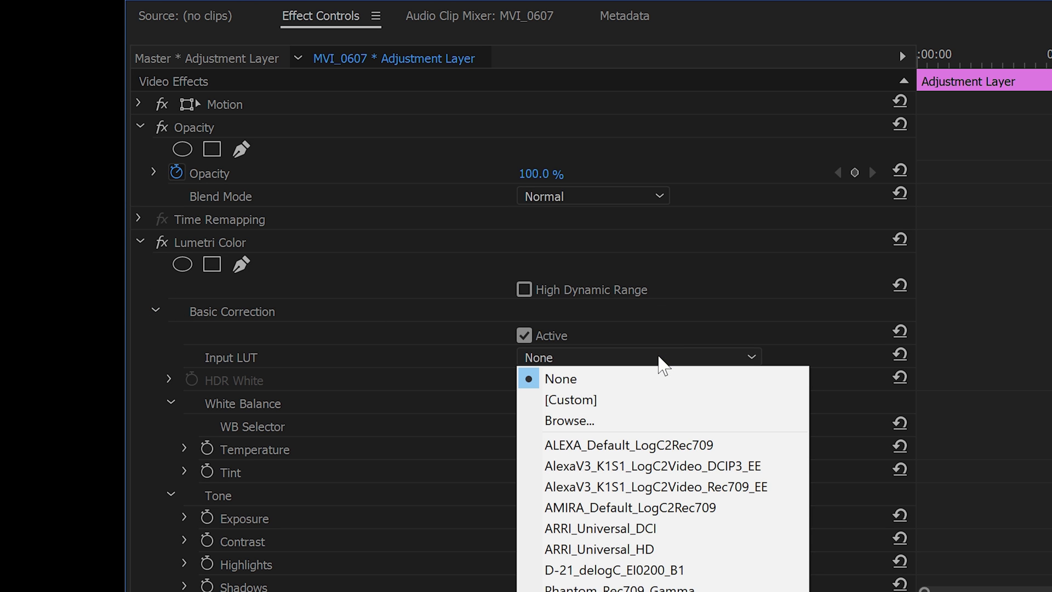
left_click(660, 359)
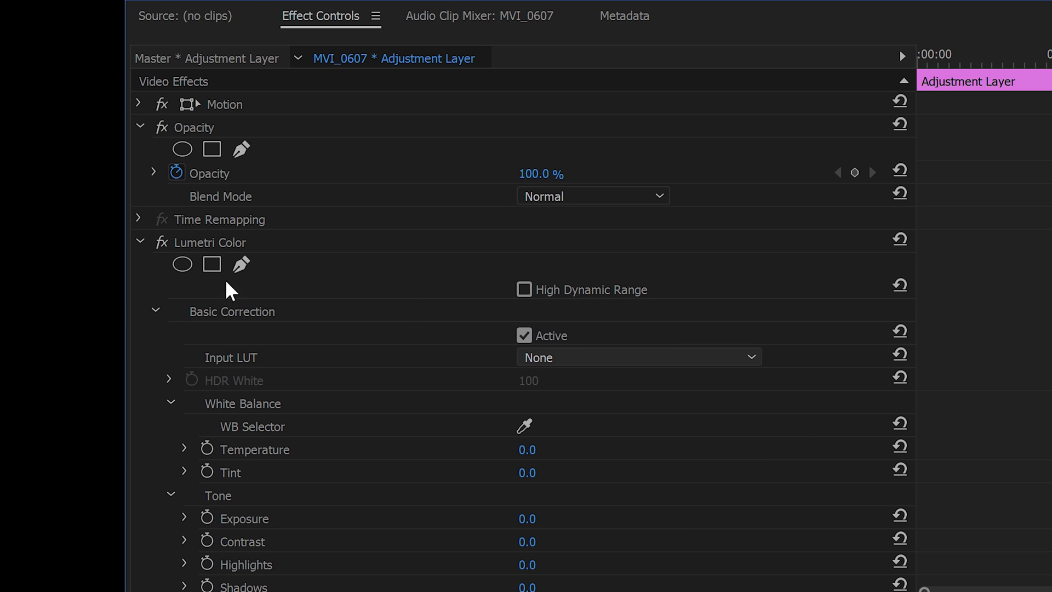
left_click(153, 309)
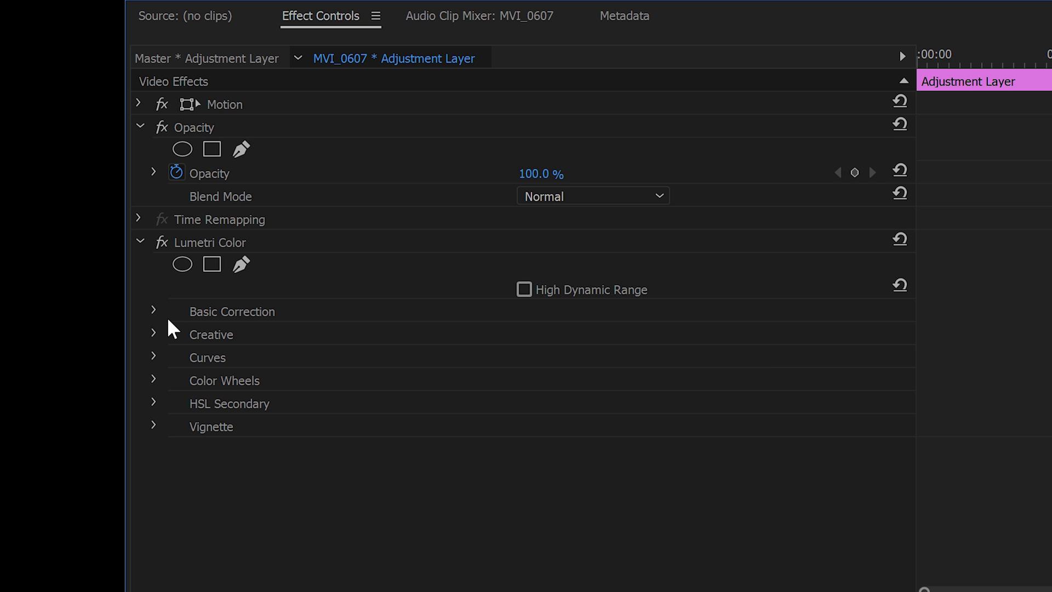
Expand Curves and add points to reshape the Hue Saturation Curve ring.
left_click(157, 355)
scroll(525, 425, "down", 10)
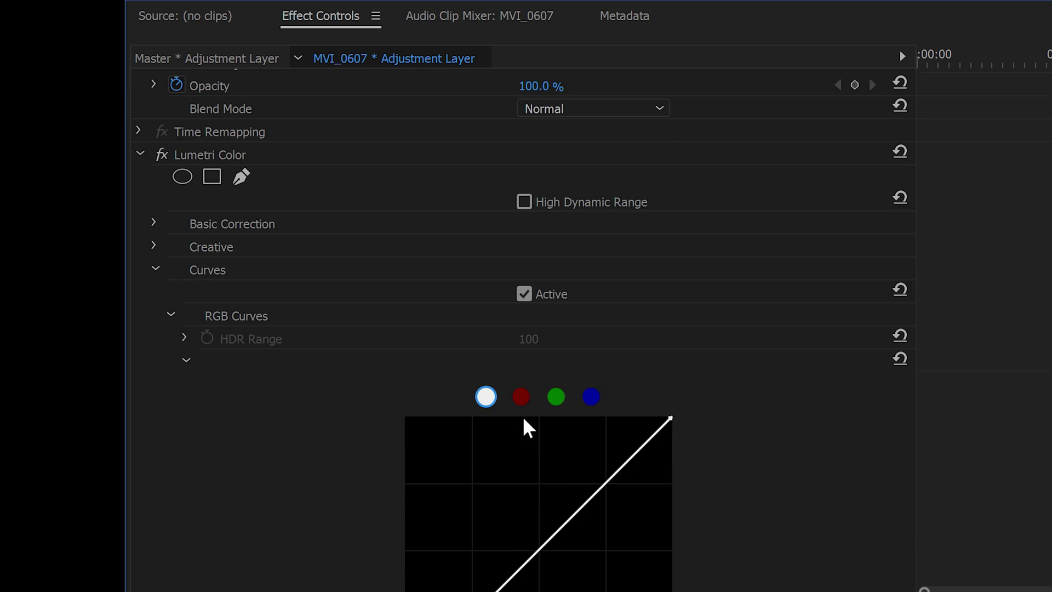
scroll(535, 378, "down", 6)
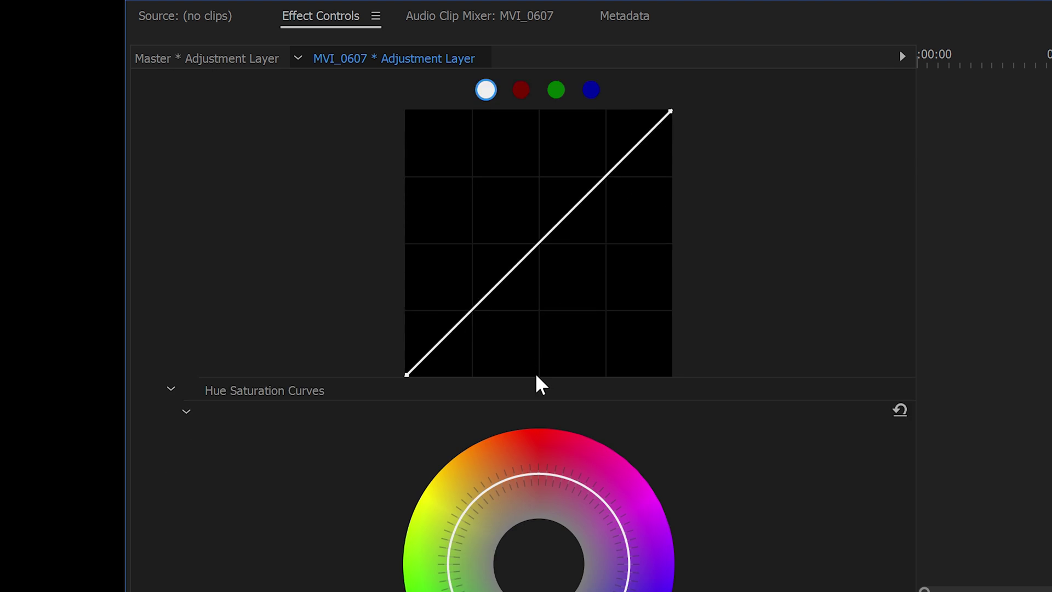
scroll(539, 385, "up", 8)
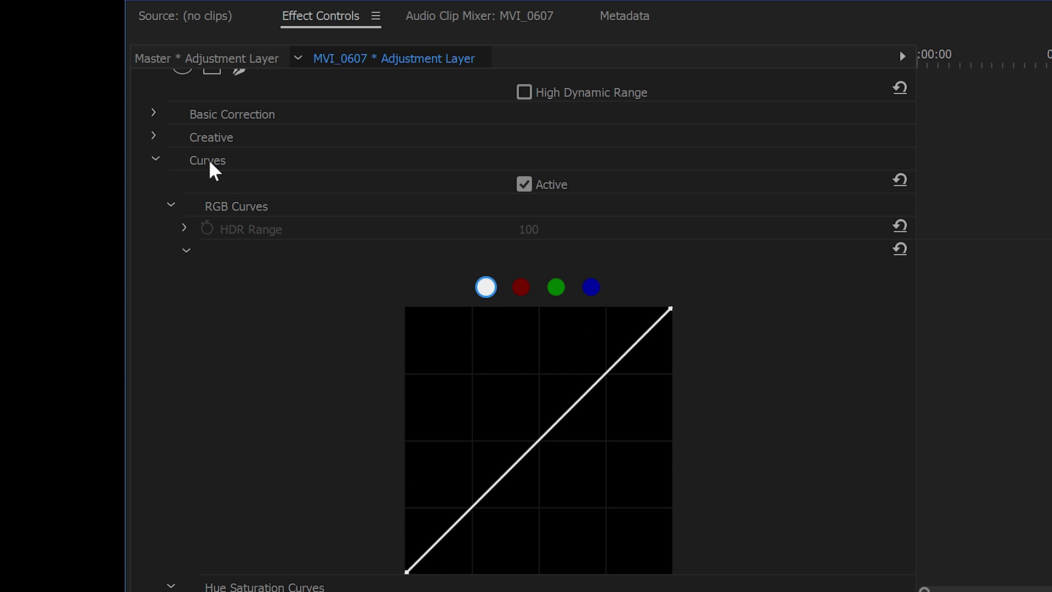
scroll(323, 429, "down", 5)
scroll(316, 411, "down", 4)
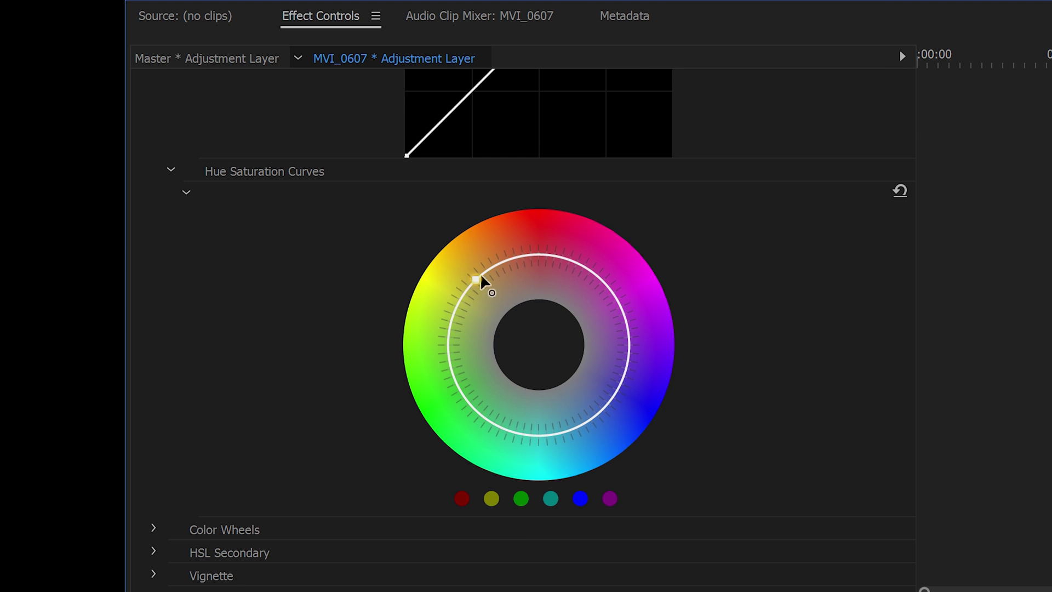
left_click_drag(486, 273, 489, 266)
left_click_drag(522, 439, 519, 478)
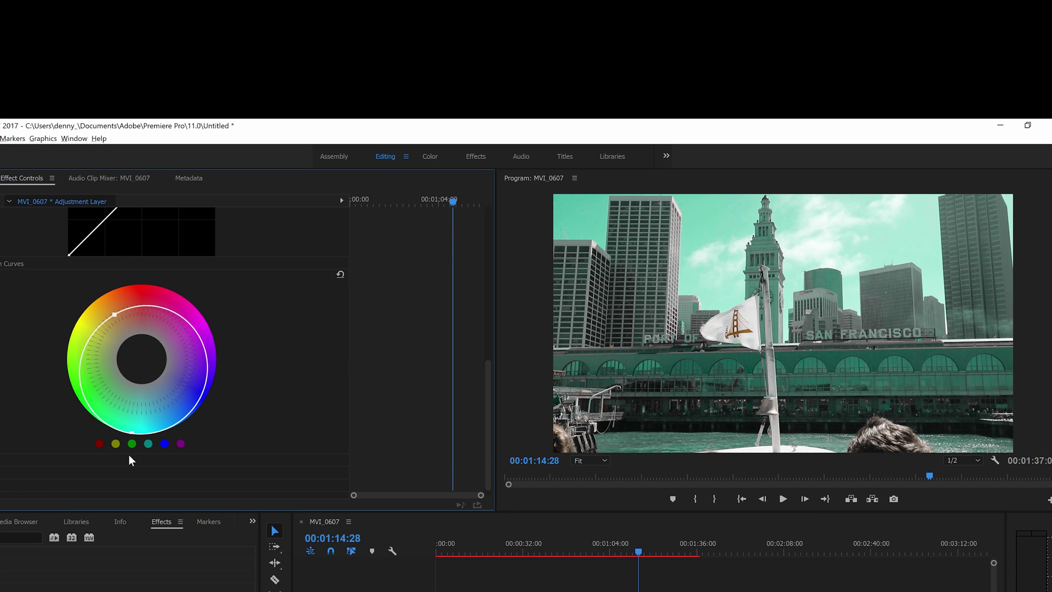
Pull teal saturation down and stretch the upper-left hues, then play back the near black-and-white grade.
left_click_drag(131, 414, 132, 397)
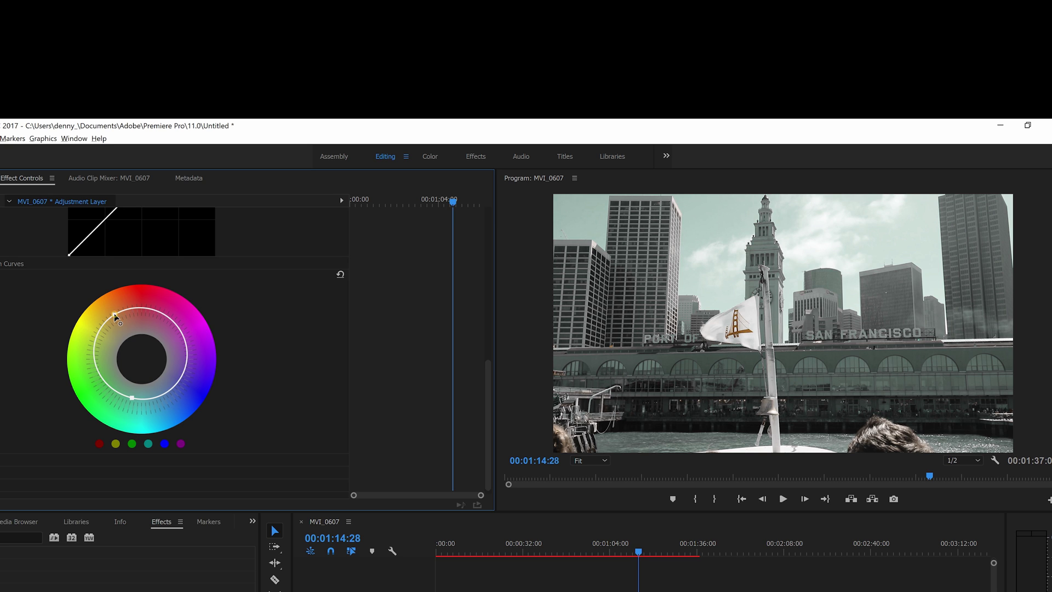
left_click_drag(114, 313, 108, 299)
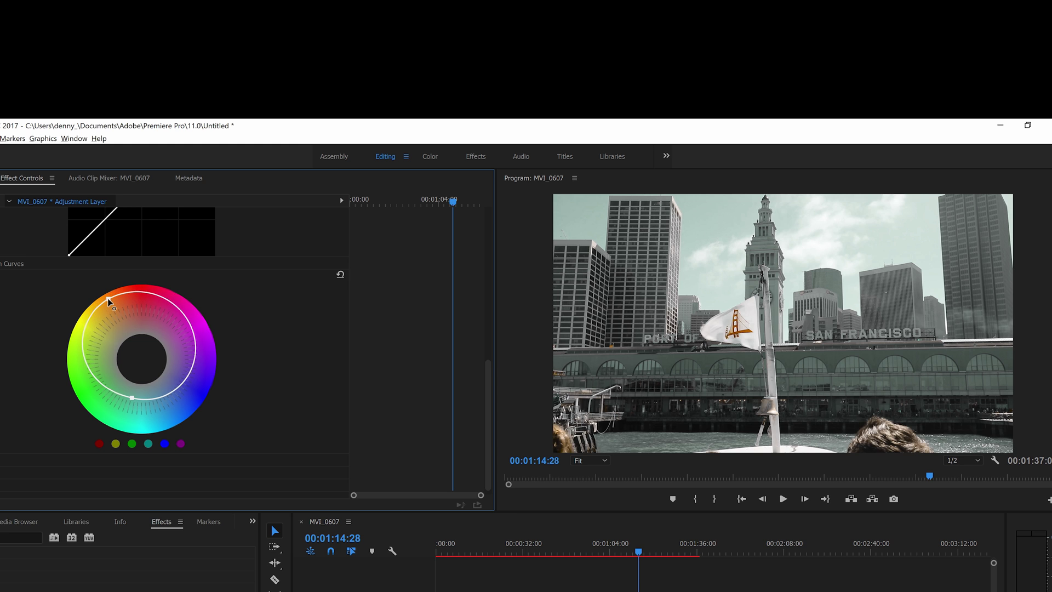
left_click_drag(643, 544, 560, 553)
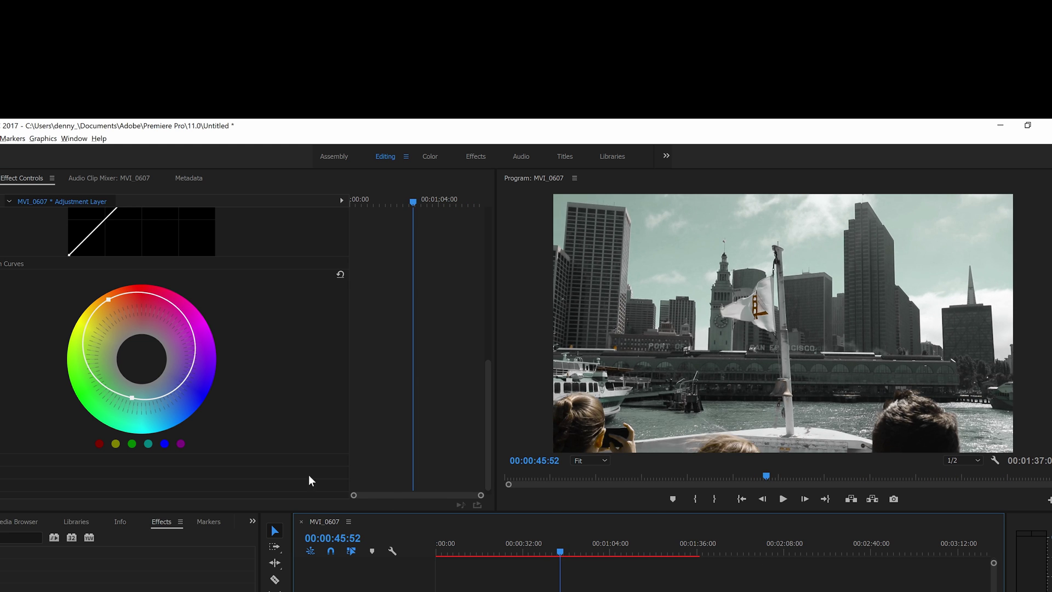
left_click_drag(132, 397, 142, 378)
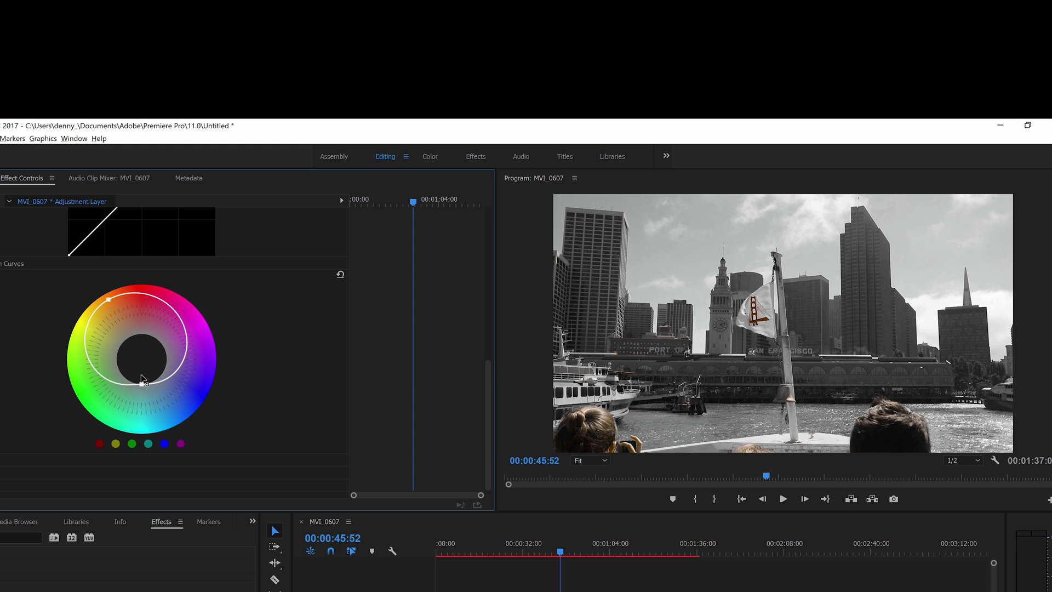
left_click_drag(107, 301, 104, 291)
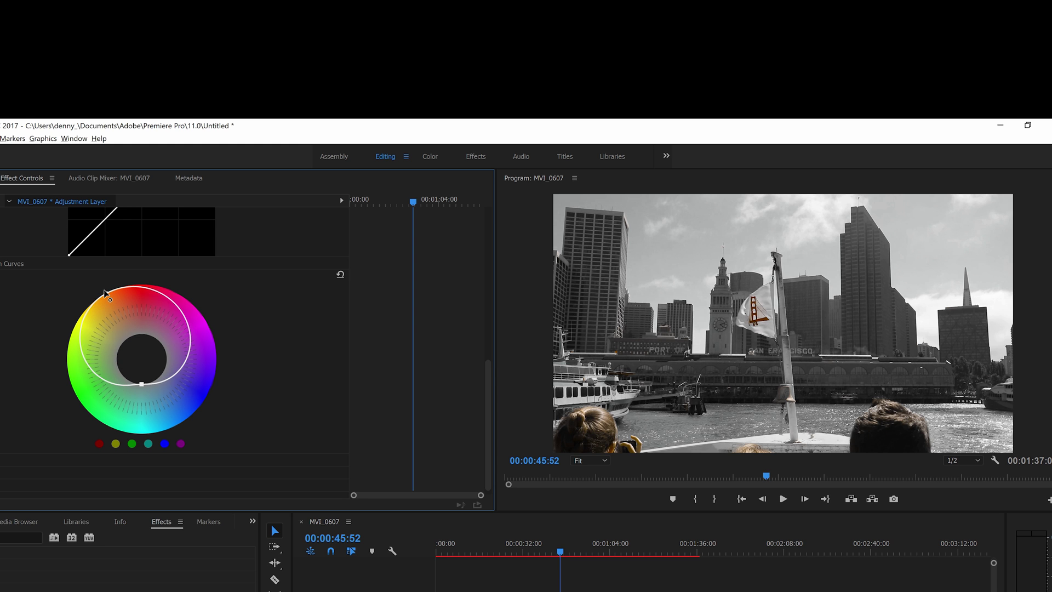
key("space")
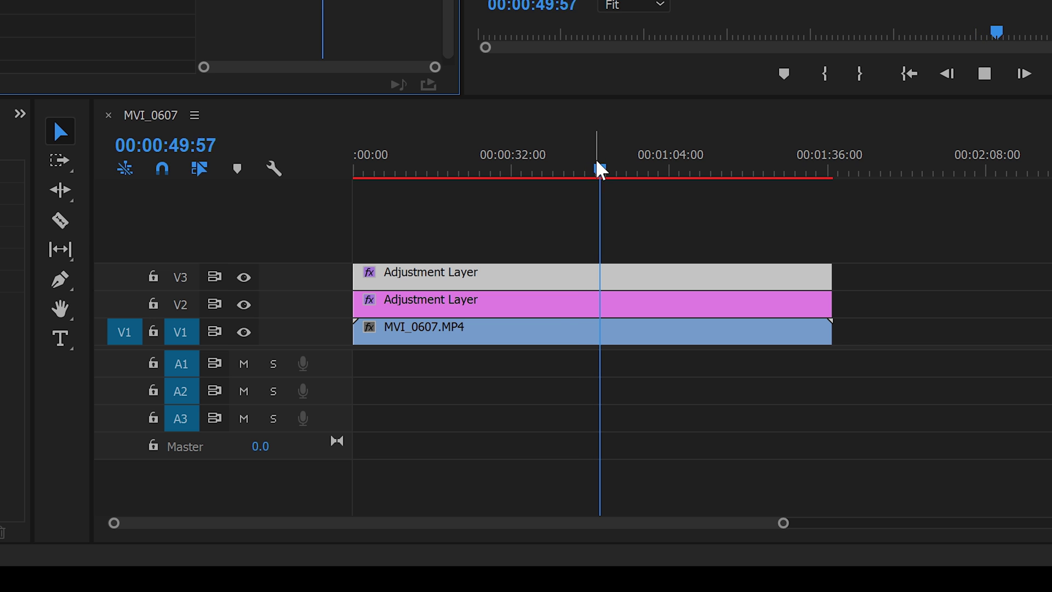
Set the V2 adjustment layer's opacity to 50%.
left_click(597, 163)
left_click(514, 312)
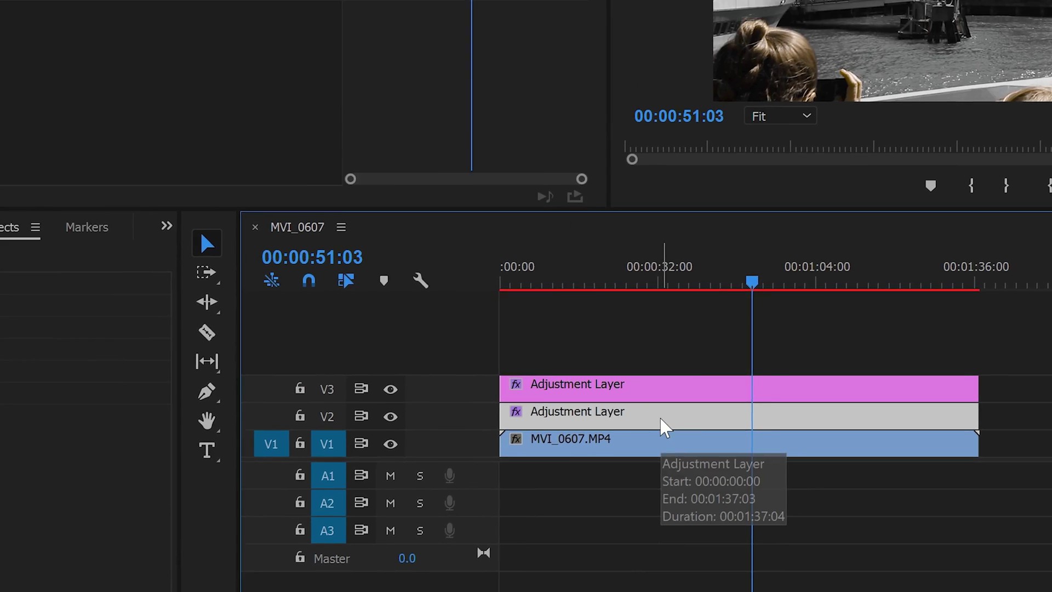
left_click(372, 74)
type("50")
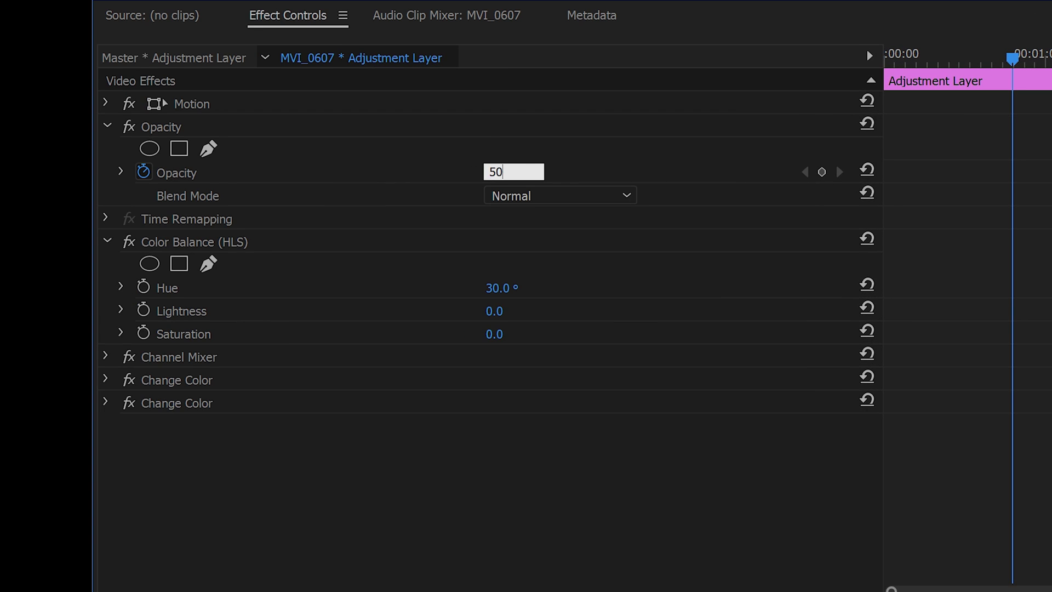
key("Return")
left_click_drag(904, 517, 956, 518)
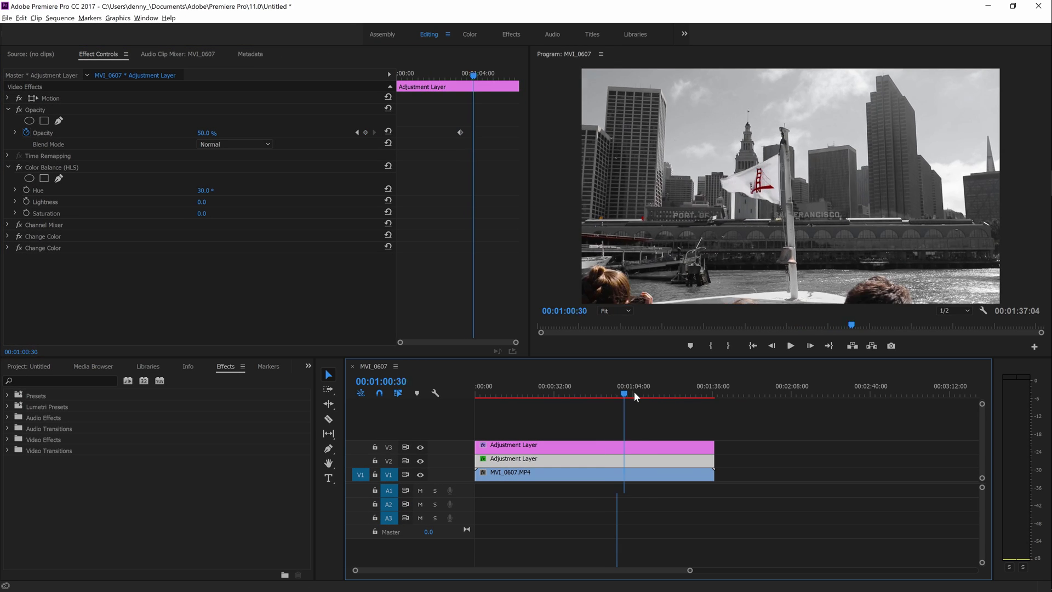
left_click_drag(642, 391, 595, 392)
On the V3 layer, drag the Hue Saturation Curve points back to restore natural colour.
left_click(548, 459)
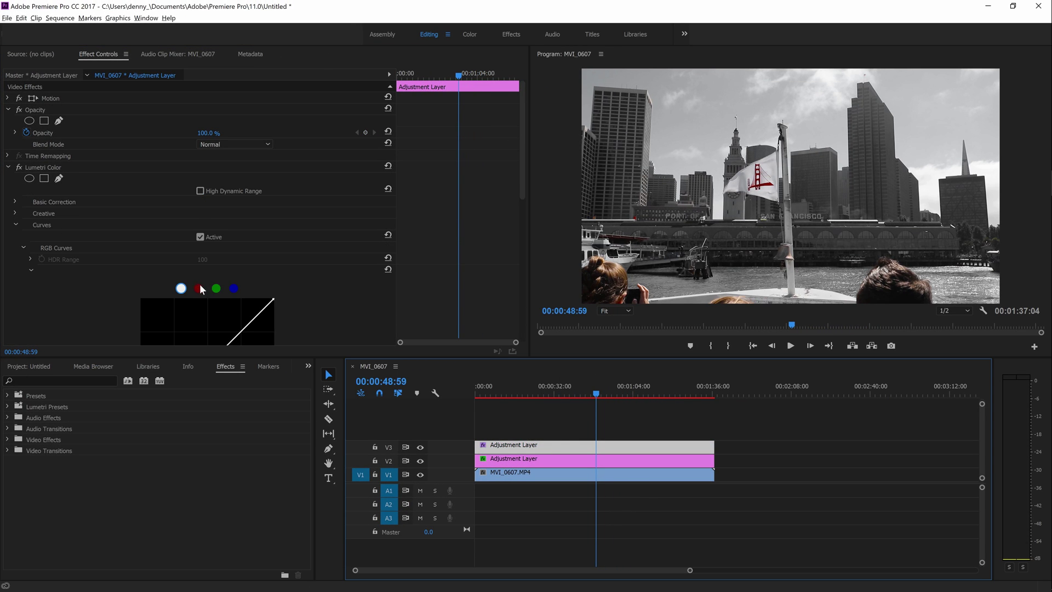
scroll(274, 285, "down", 6)
left_click_drag(208, 262, 209, 281)
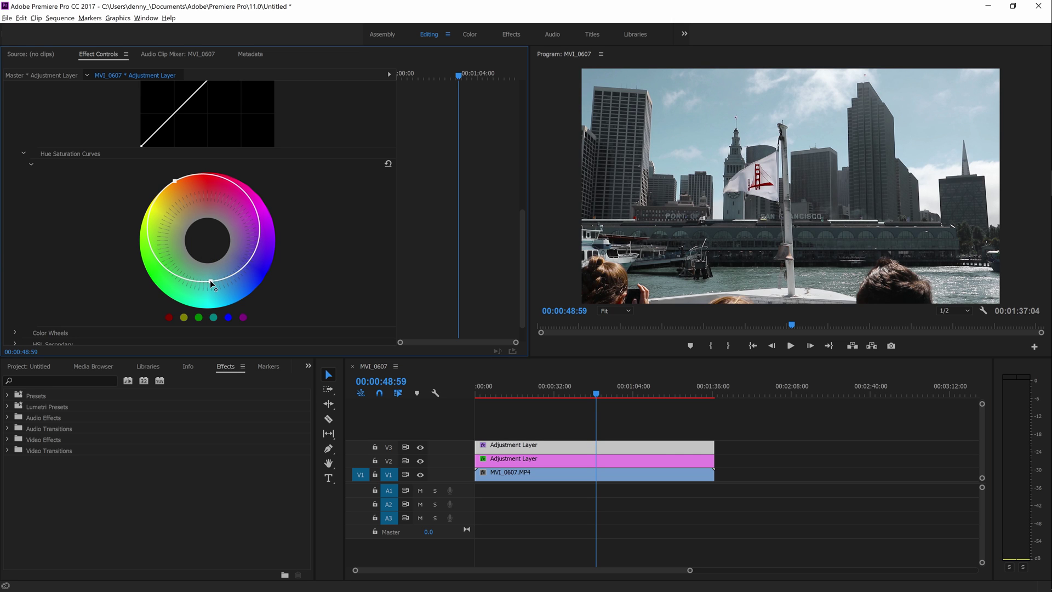
left_click_drag(175, 181, 184, 195)
scroll(307, 251, "up", 1)
Lift the RGB curve's black point and add midpoint and lower points to form an S-curve.
scroll(306, 247, "up", 3)
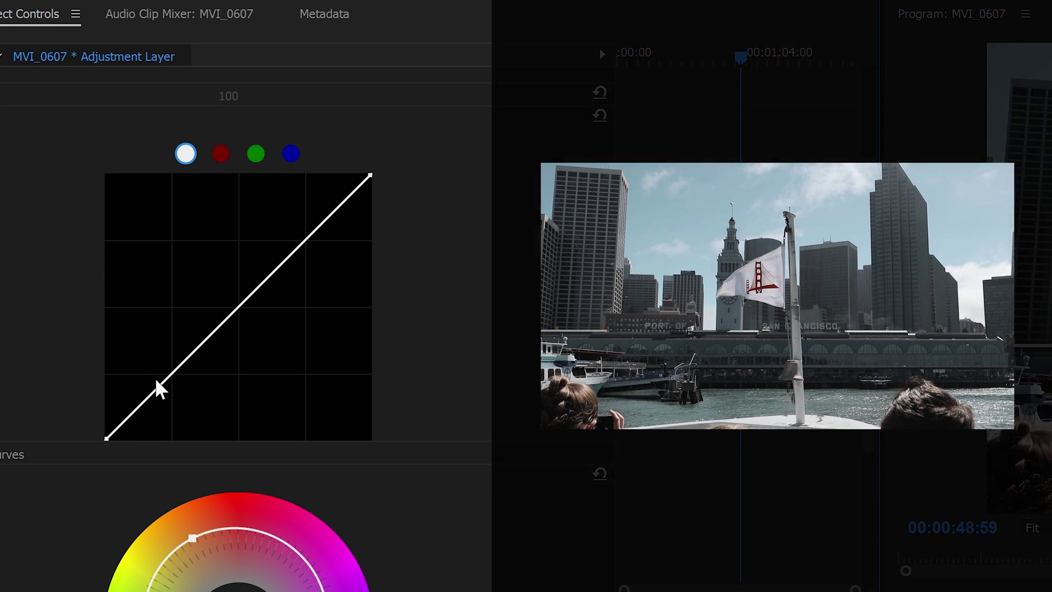
mouse_move(107, 438)
left_mouse_down()
mouse_move(106, 406)
mouse_move(131, 414)
left_mouse_up()
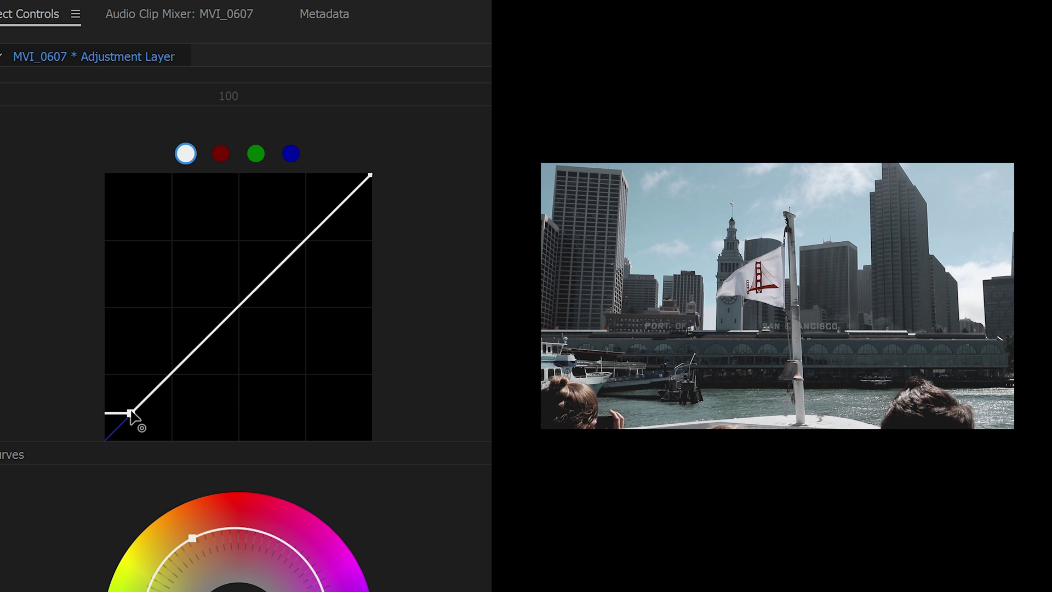
left_click(236, 308)
left_click_drag(173, 372, 172, 392)
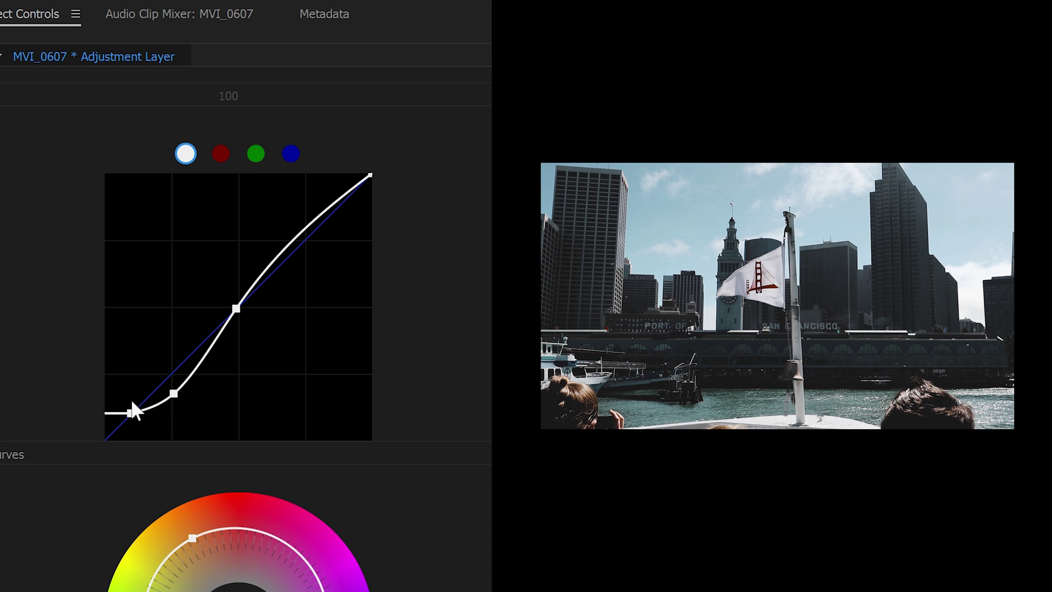
left_click_drag(131, 414, 119, 427)
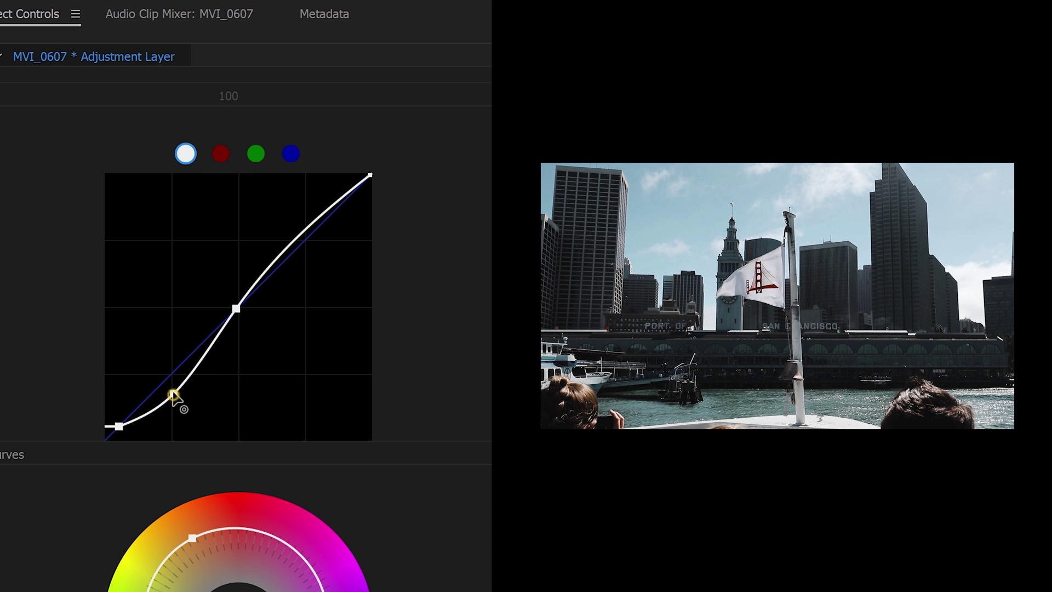
left_click_drag(173, 393, 173, 389)
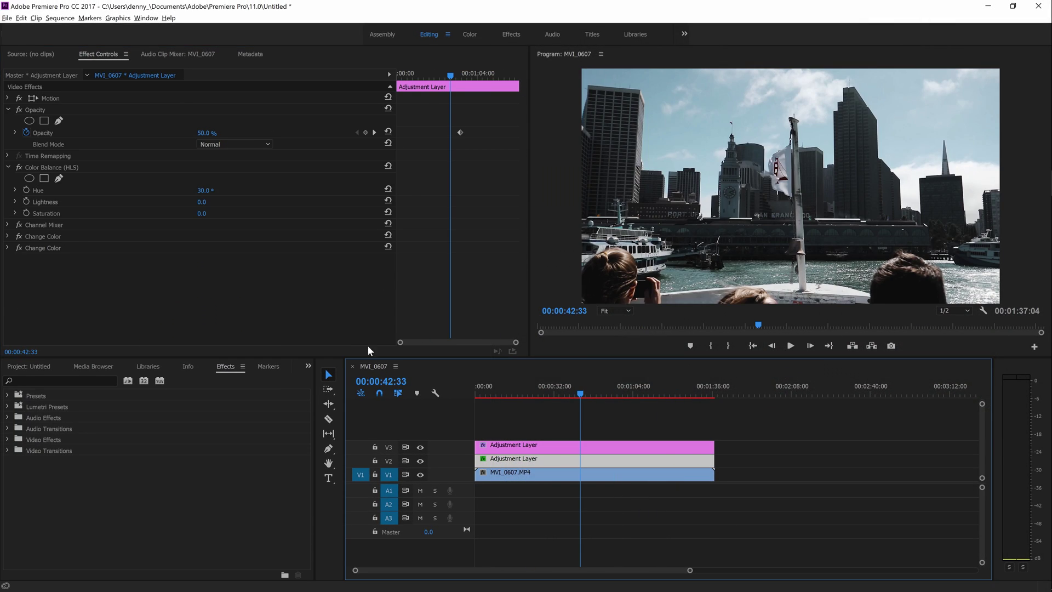
left_click(204, 190)
type("-15")
key("Return")
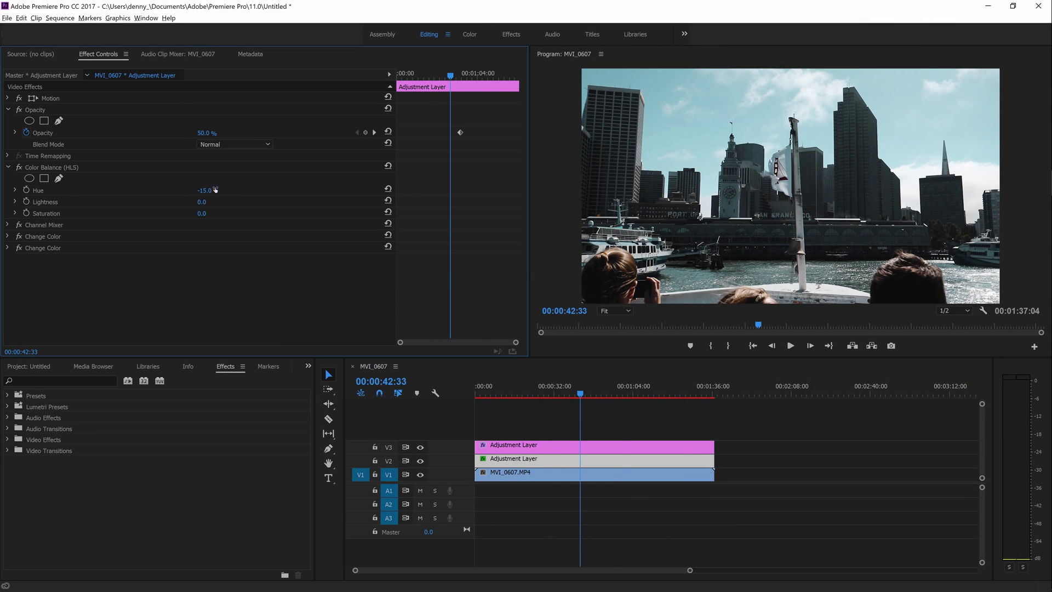
left_click(641, 394)
left_click_drag(642, 394, 583, 393)
left_click(8, 236)
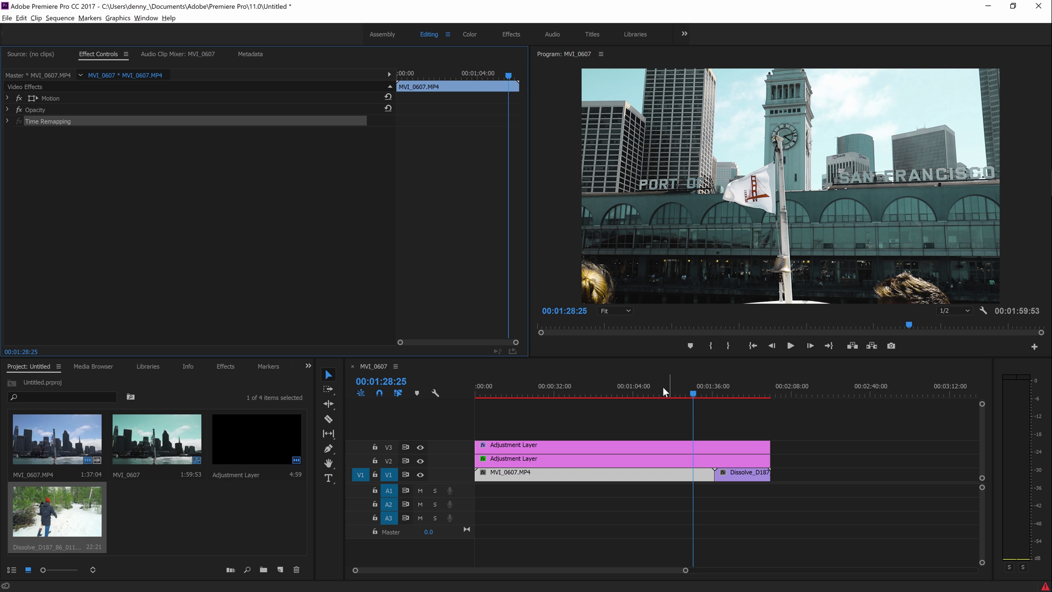
mouse_move(601, 389)
left_mouse_down()
mouse_move(581, 388)
mouse_move(599, 386)
left_mouse_up()
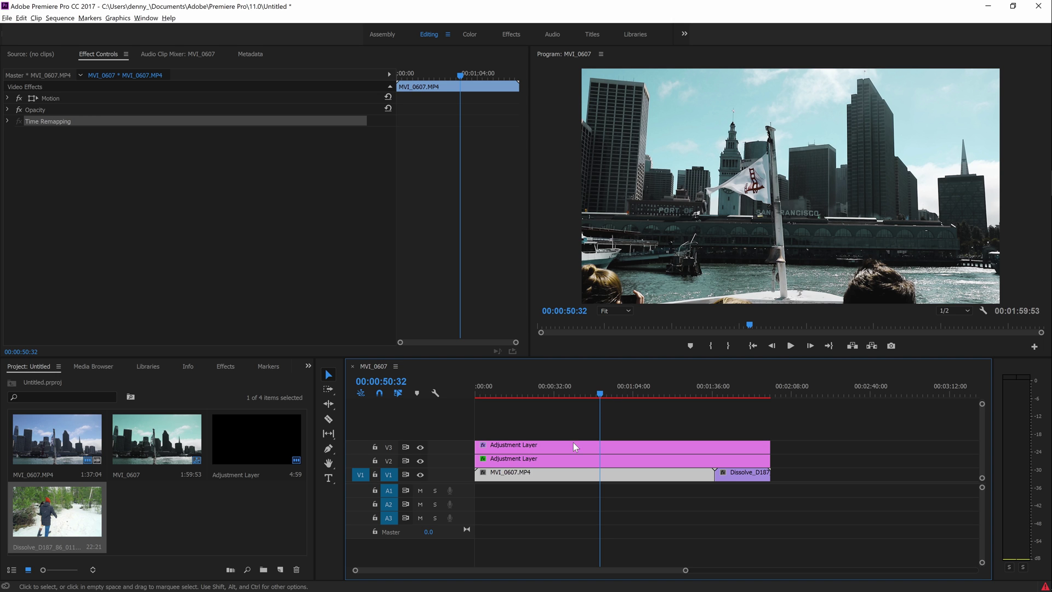
Keyframe Color Balance (HLS) Hue at -15 on the V2 adjustment layer at the current time.
left_click(561, 457)
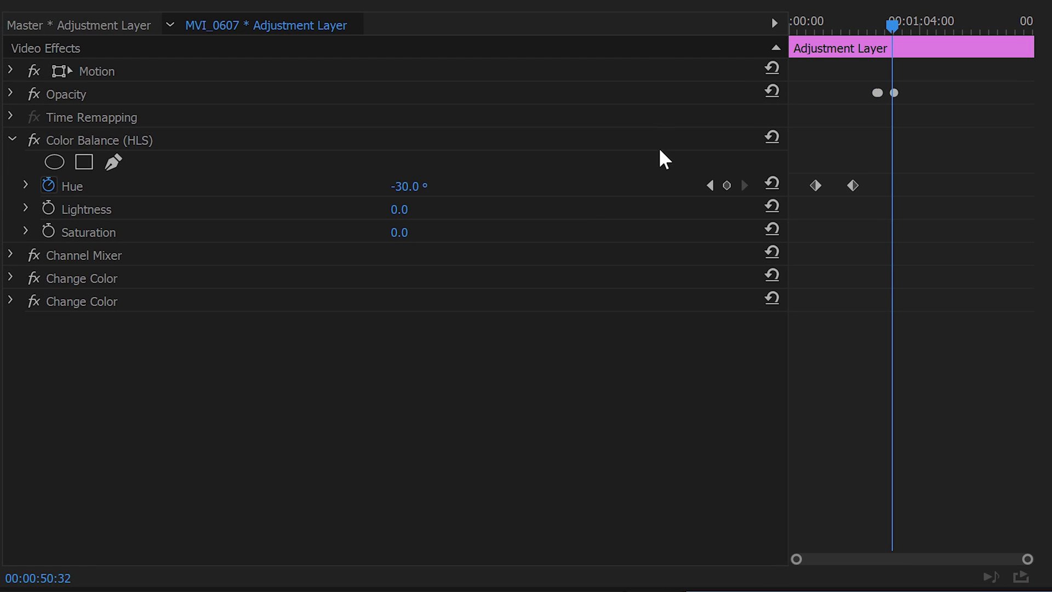
left_click(620, 176)
left_click(348, 178)
type("-15")
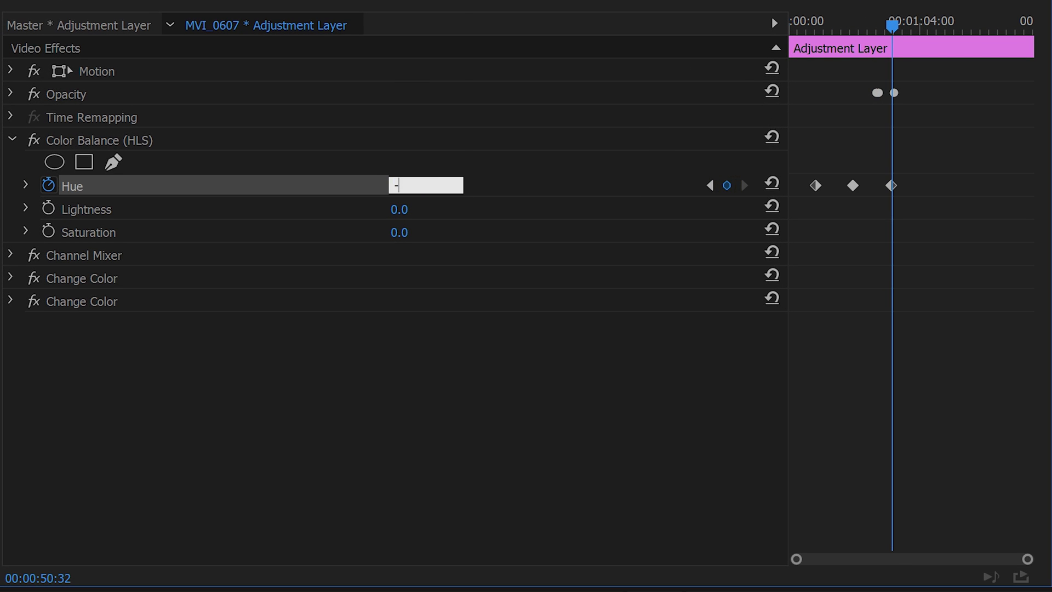
key("Return")
mouse_move(884, 23)
left_mouse_down()
mouse_move(809, 28)
mouse_move(882, 27)
left_mouse_up()
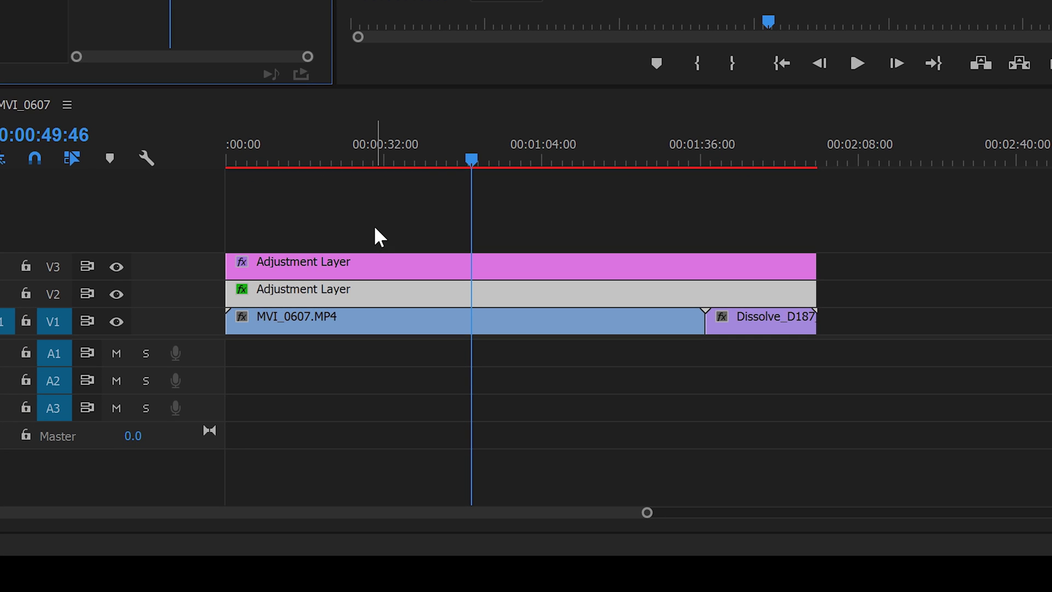
Delete the V2 adjustment layer and the disabled duplicate Lumetri Color on the remaining layer.
left_click(352, 288)
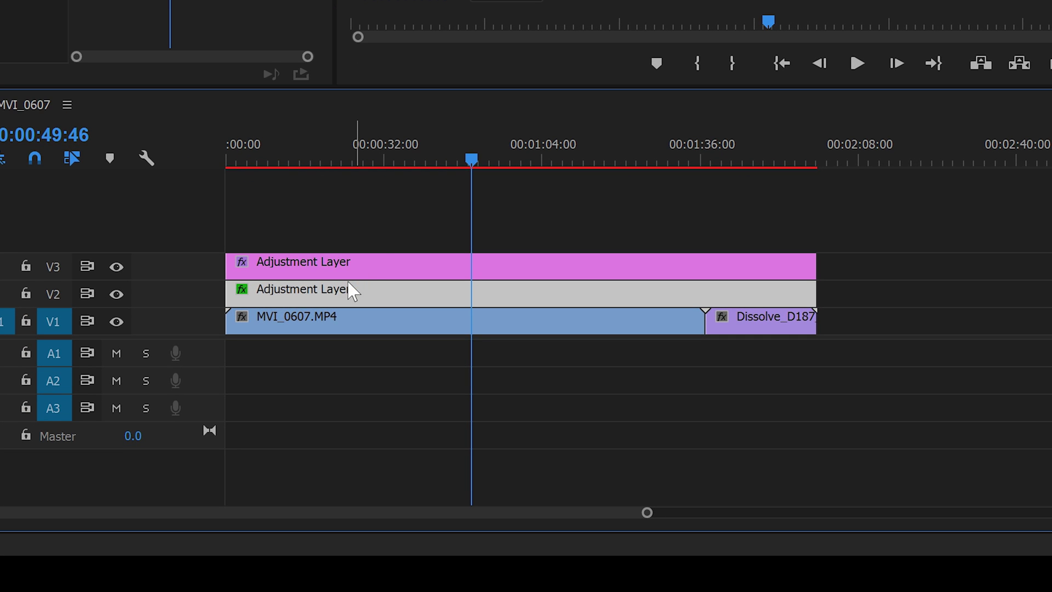
key("Delete")
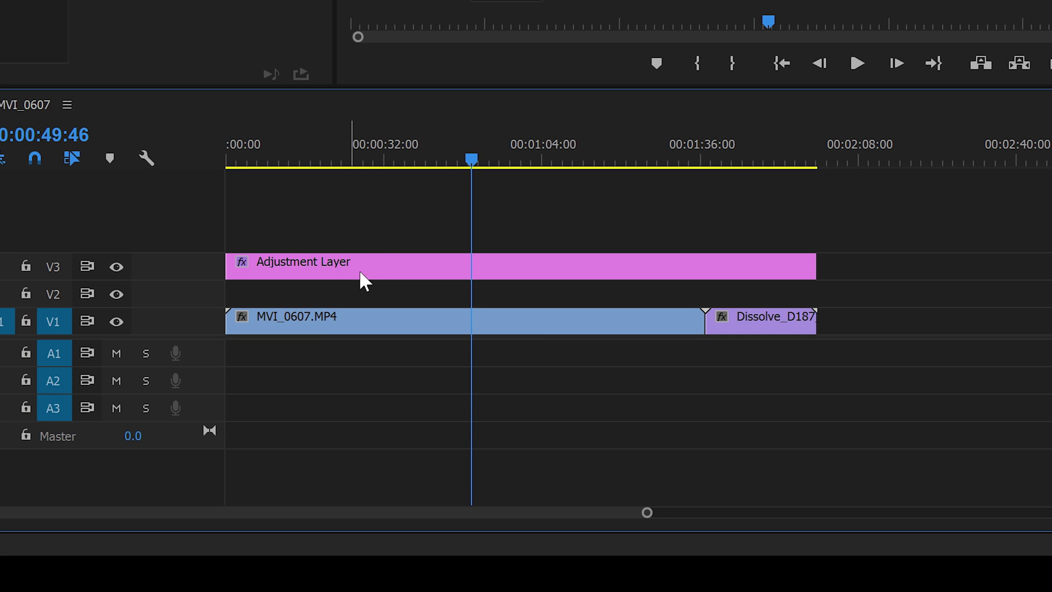
left_click(368, 272)
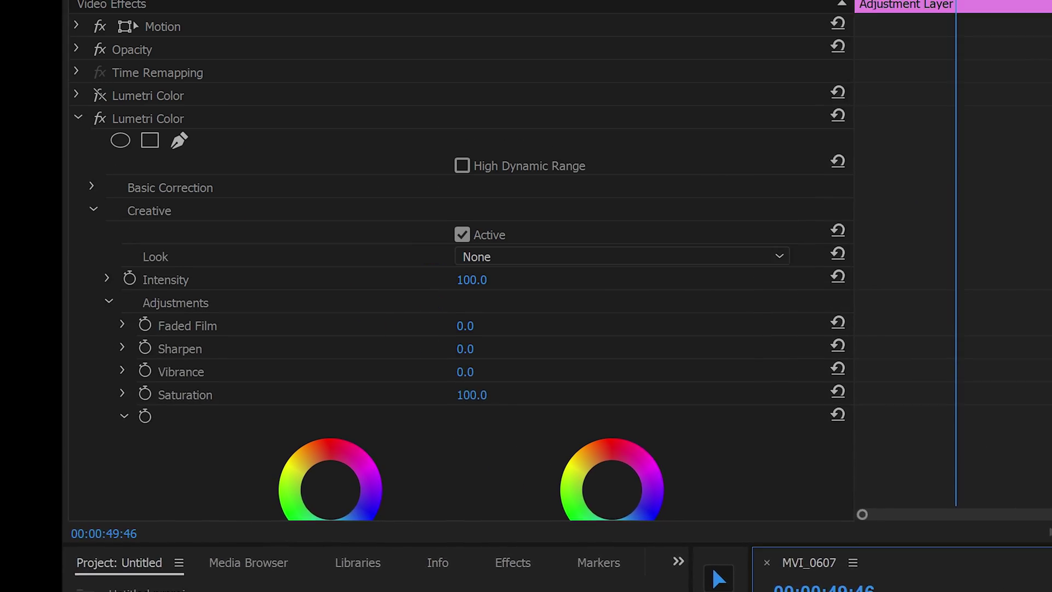
left_click(219, 143)
key("Delete")
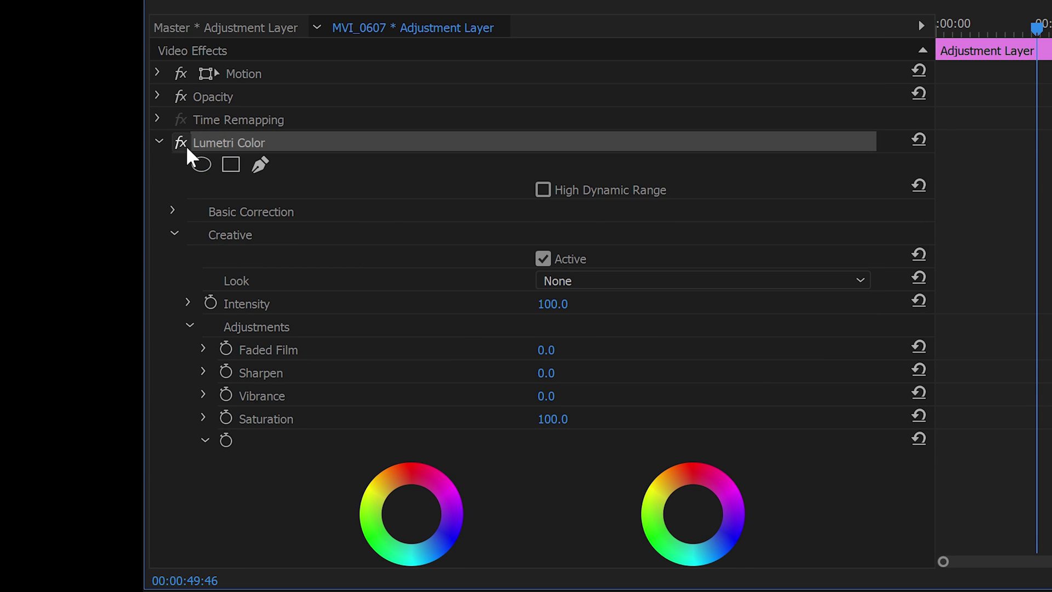
Check the Creative Look presets, leaving Look at None.
left_click(172, 234)
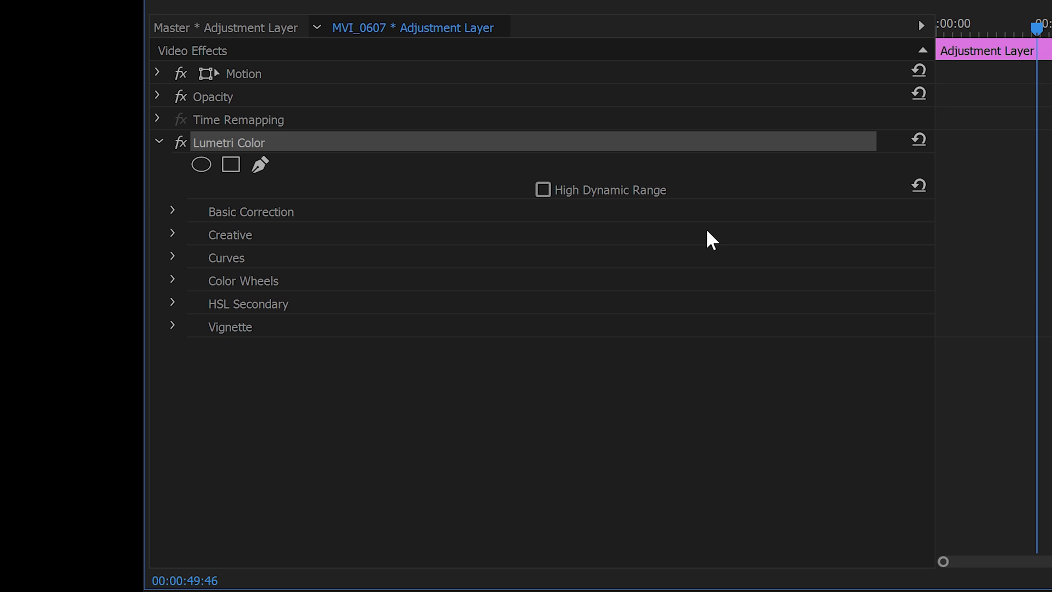
left_click(172, 211)
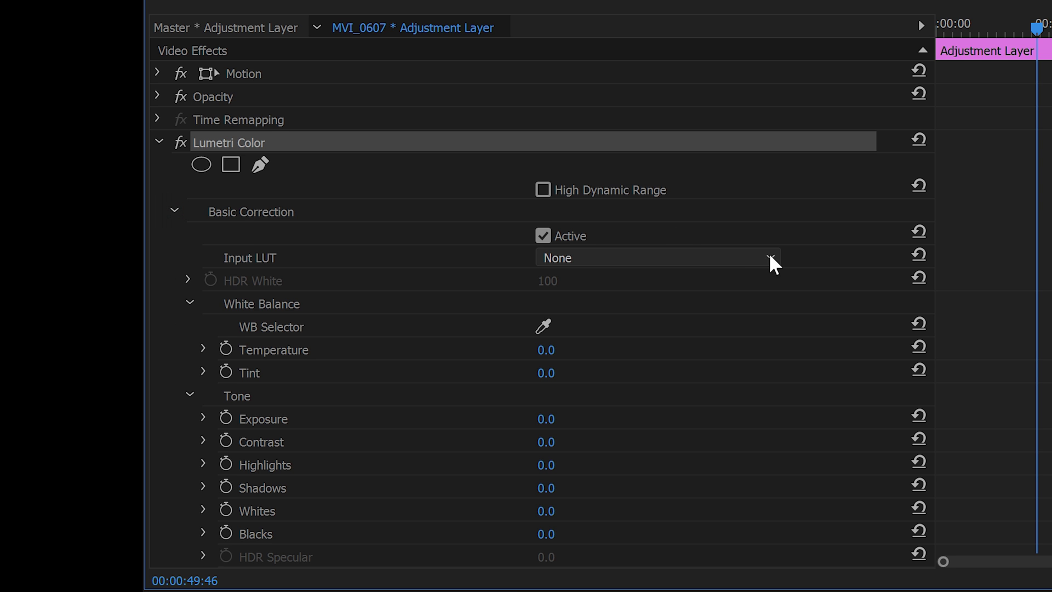
left_click(178, 209)
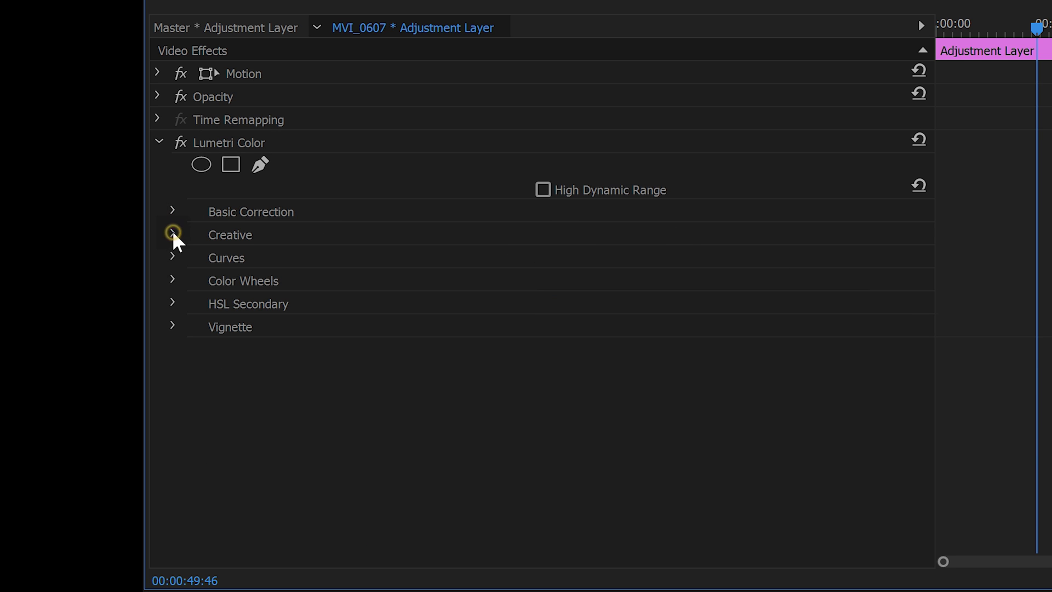
left_click(172, 234)
left_click(638, 283)
left_click(639, 286)
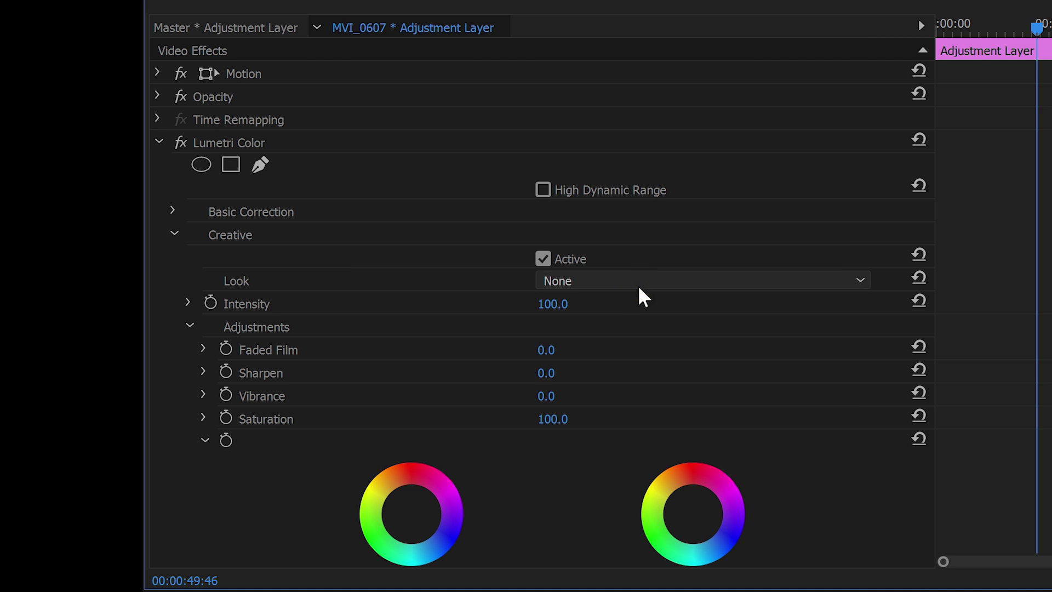
Check the Basic Correction Input LUT list, leaving it at None.
left_click(172, 210)
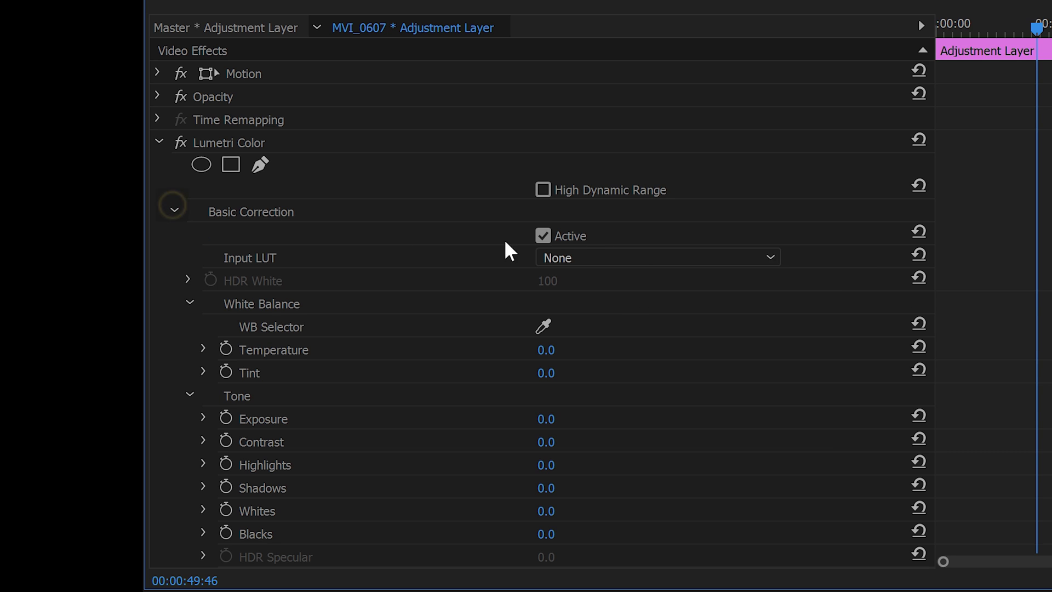
left_click(630, 260)
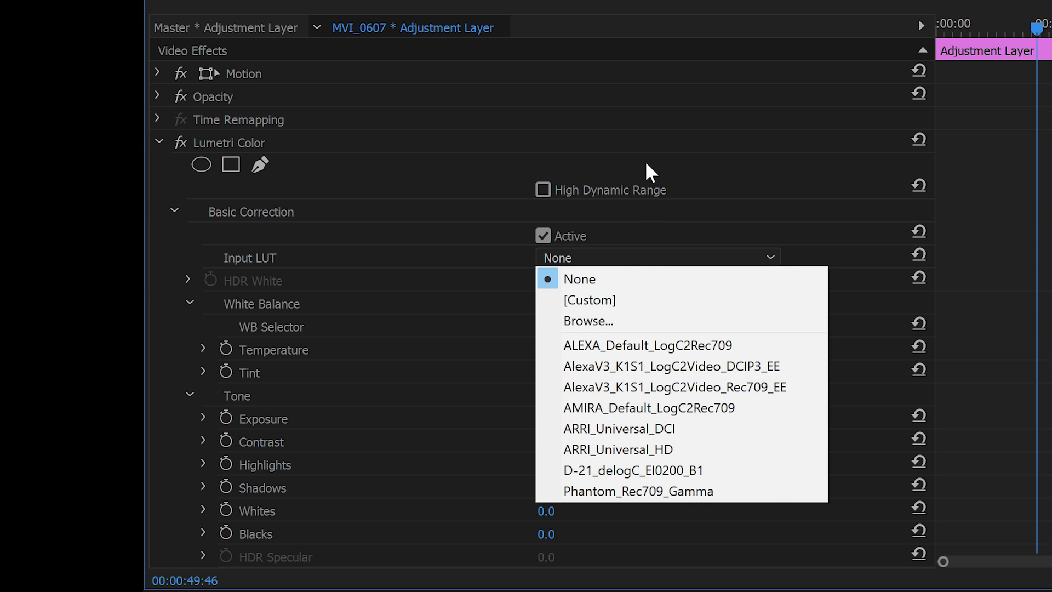
left_click(158, 142)
left_click(158, 143)
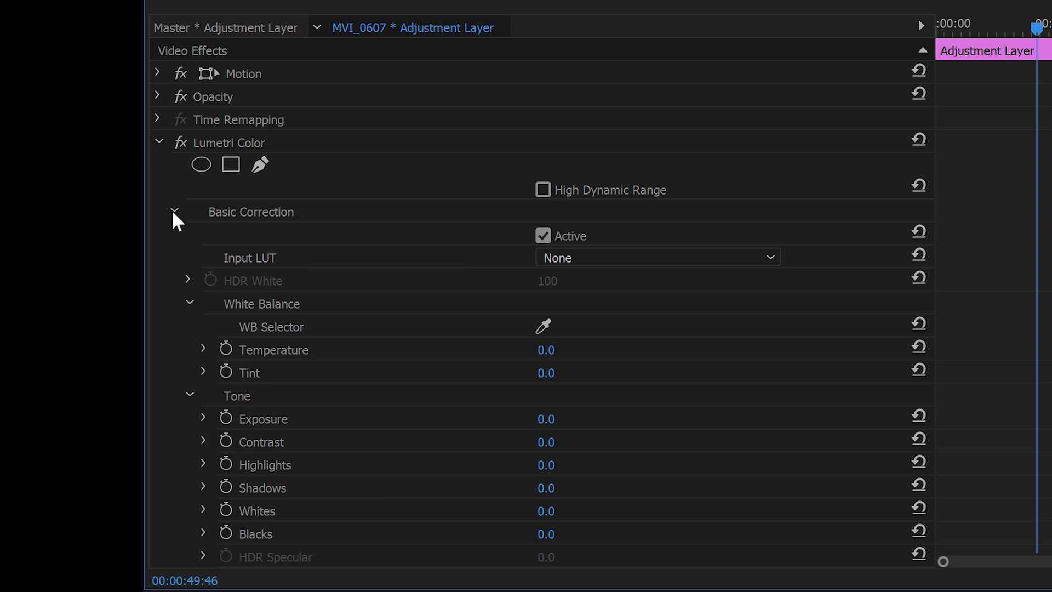
left_click(173, 211)
left_click(277, 235)
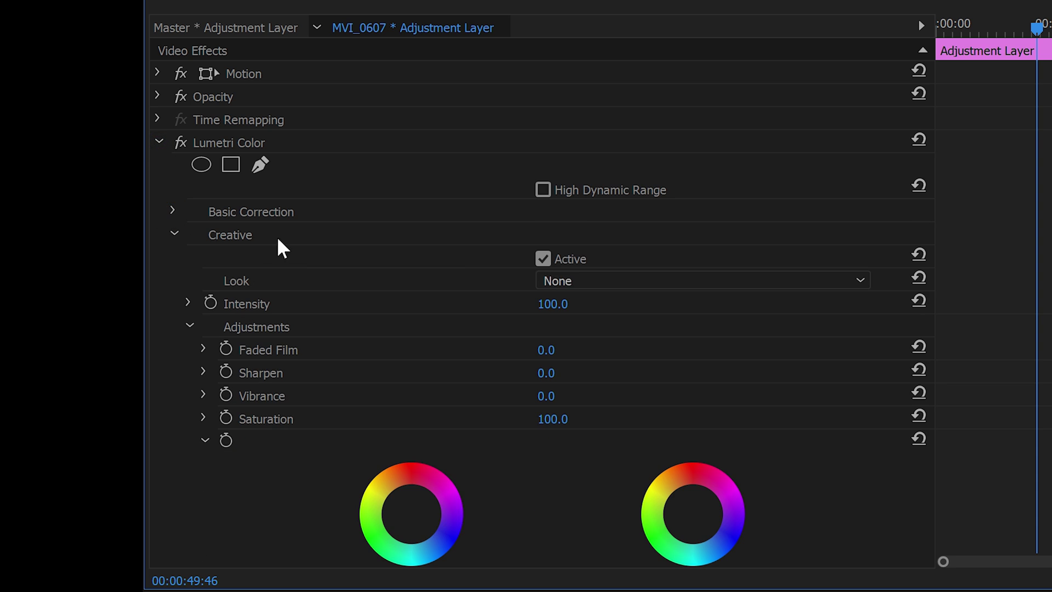
Load 'Orange and Teal by SparkleStock.3dl' as the Lumetri Creative Look via Browse.
left_click(831, 274)
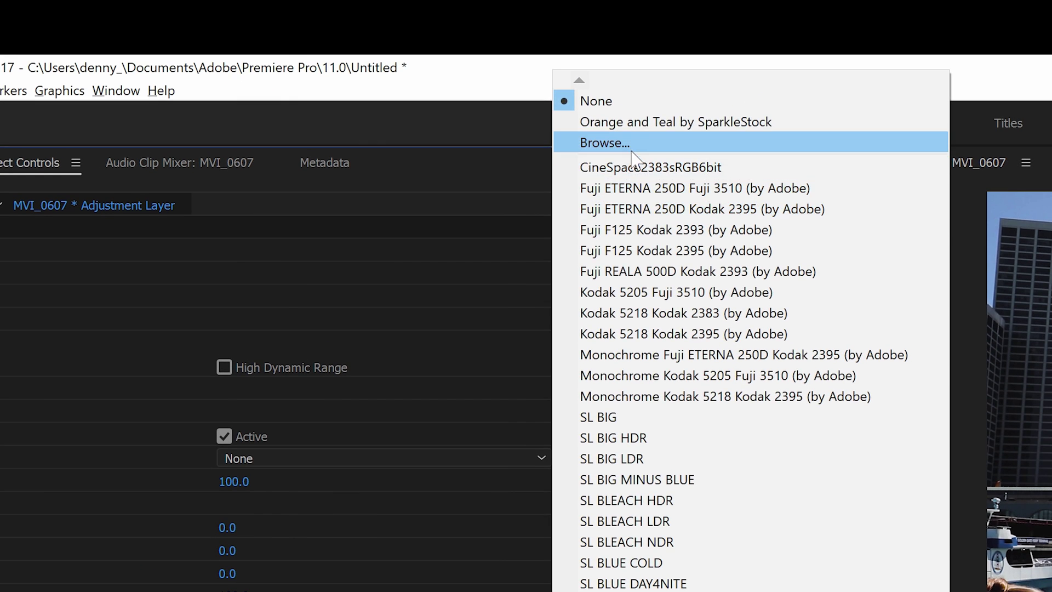
left_click(631, 153)
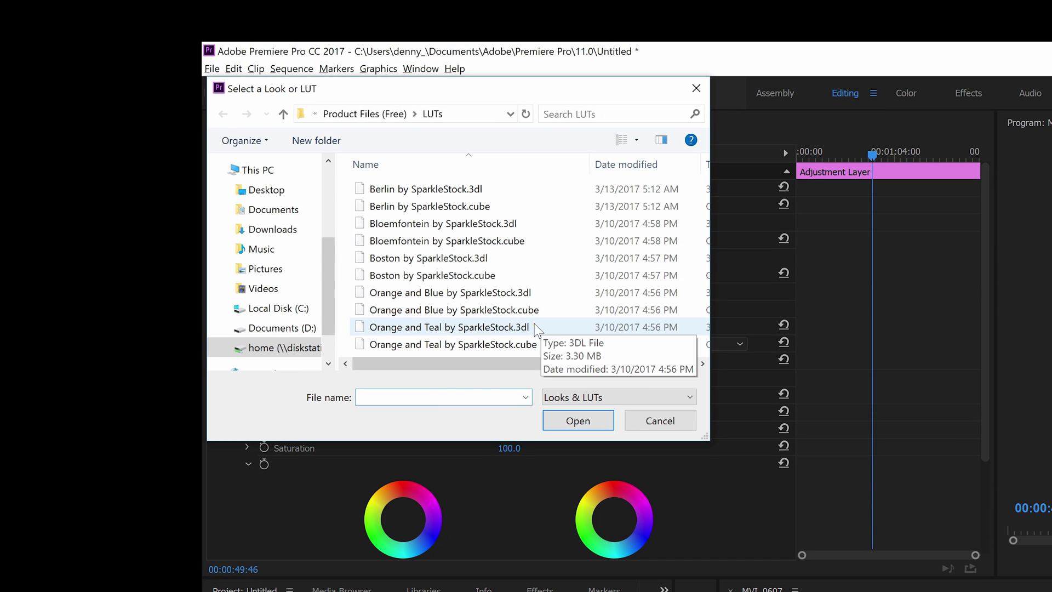
left_click(537, 327)
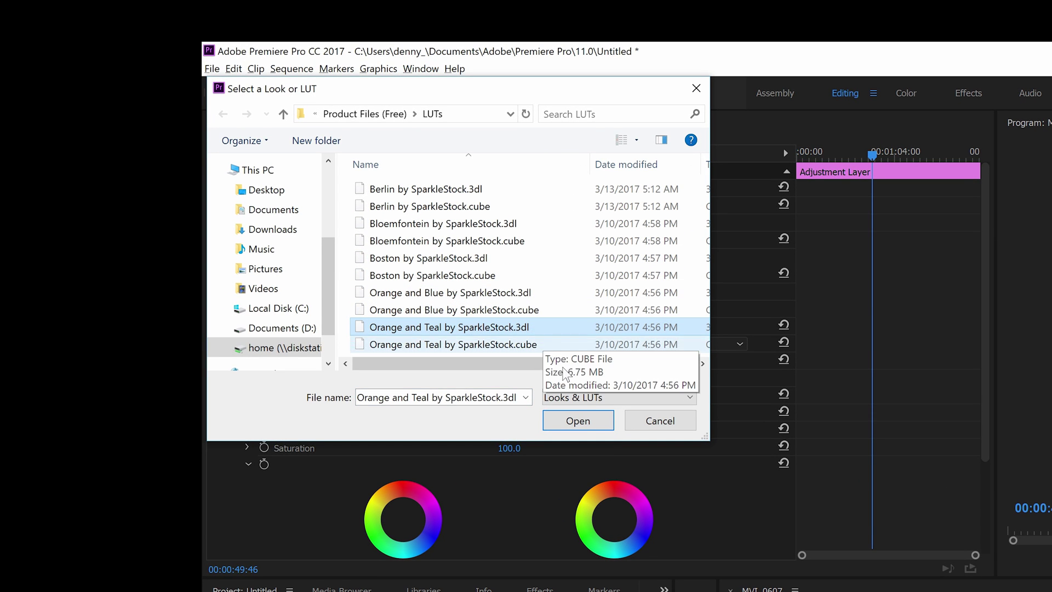
left_click(582, 421)
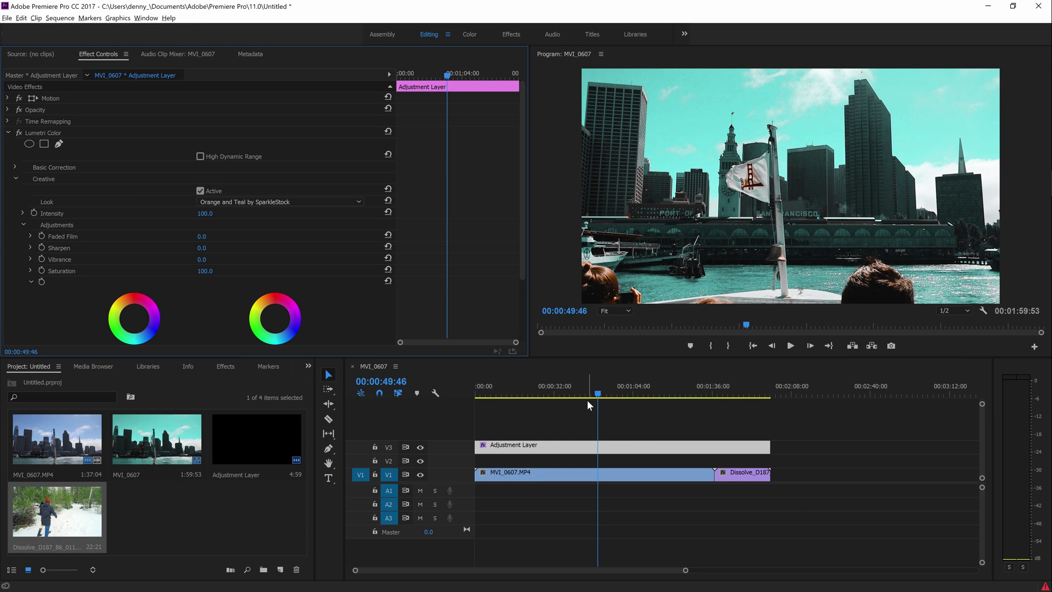
Compare the look on and off, then set Creative Intensity to 50.
left_click(662, 395)
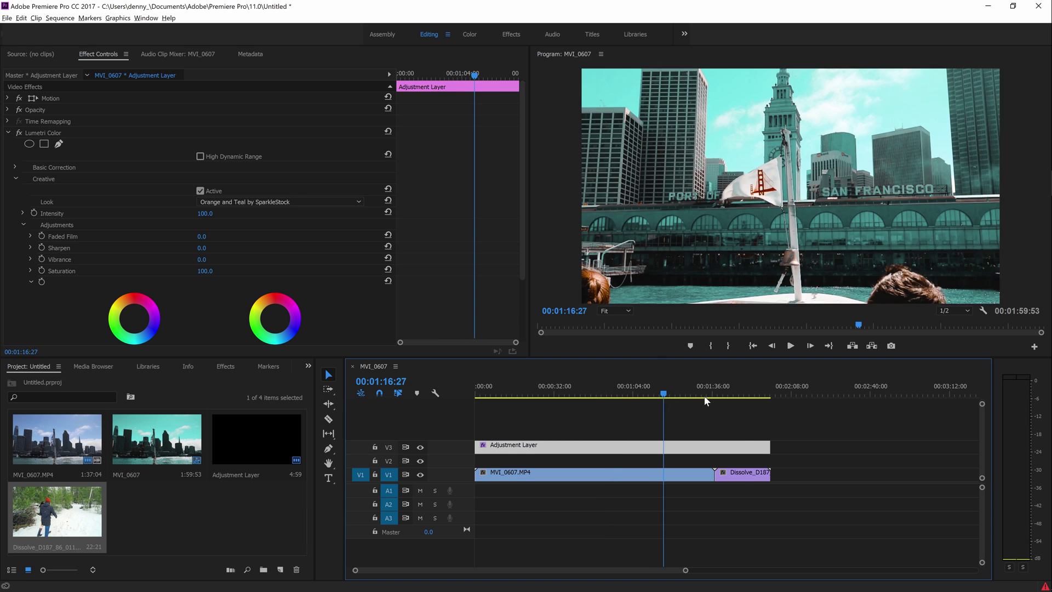
left_click_drag(703, 395, 650, 396)
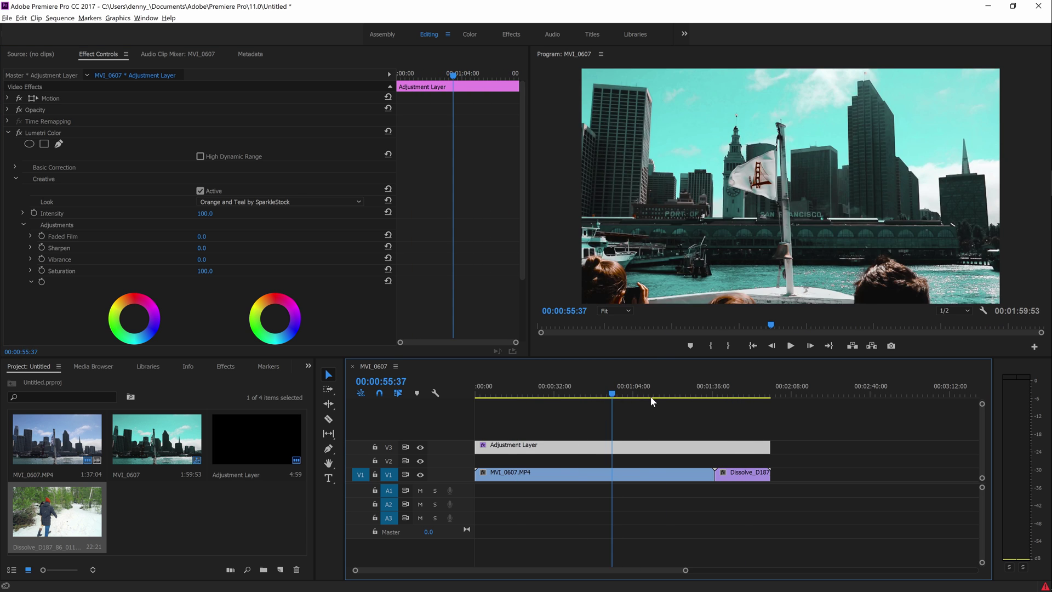
left_click(200, 190)
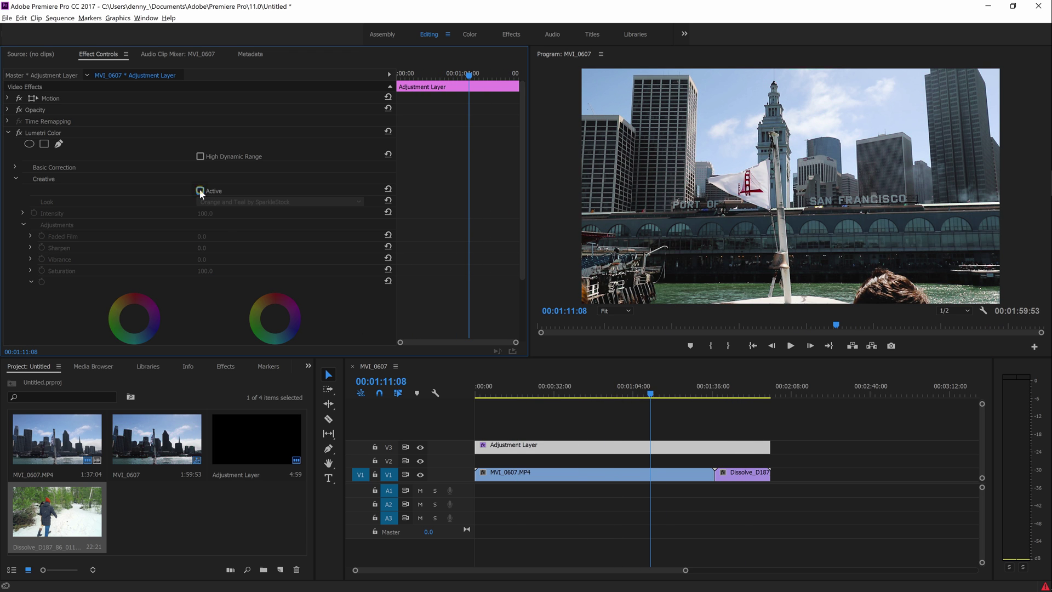
left_click(200, 190)
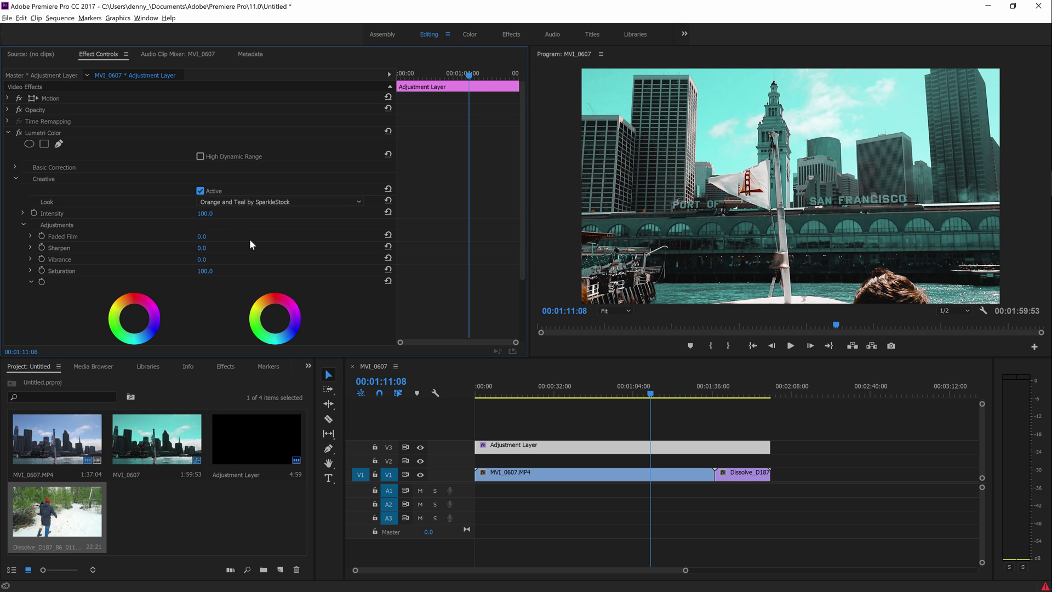
left_click(205, 213)
type("50")
key("Return")
Toggle the look on and off at several points in the clips to compare the 50% grade.
left_click_drag(687, 393, 744, 396)
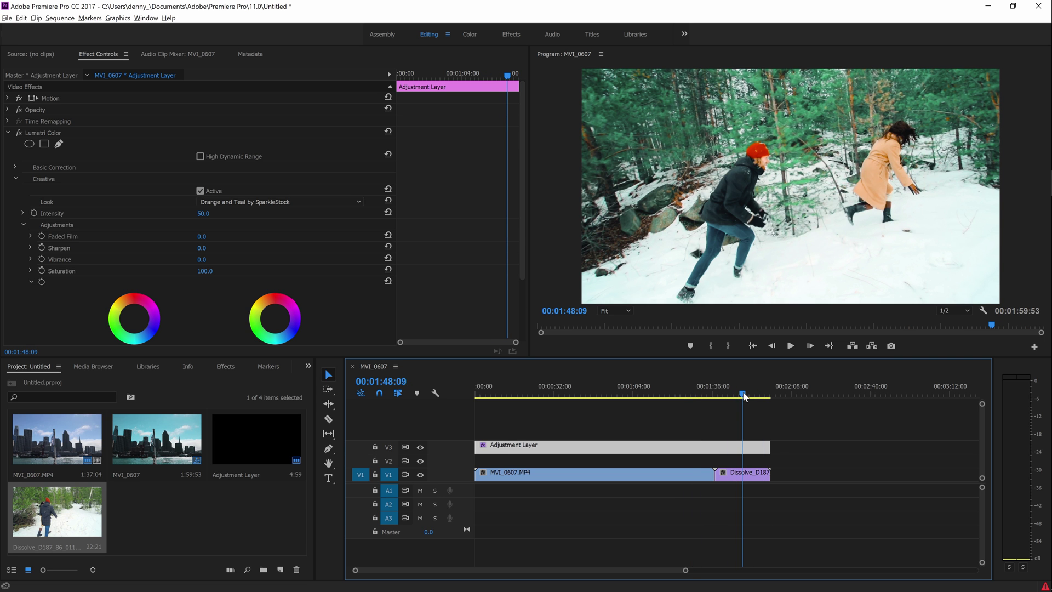
left_click(199, 191)
left_click(200, 191)
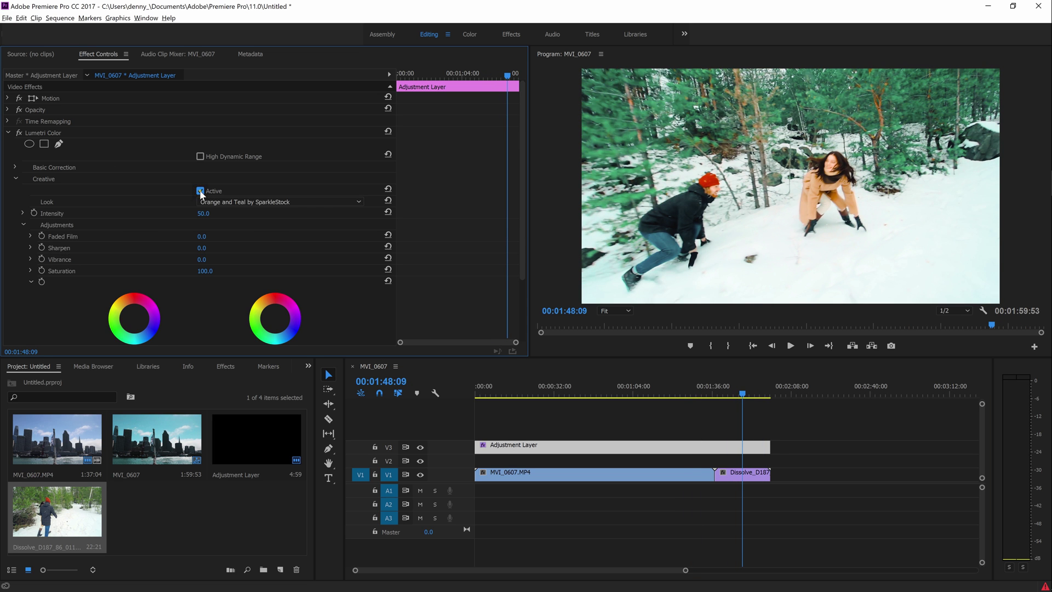
left_click(200, 191)
left_click(200, 191)
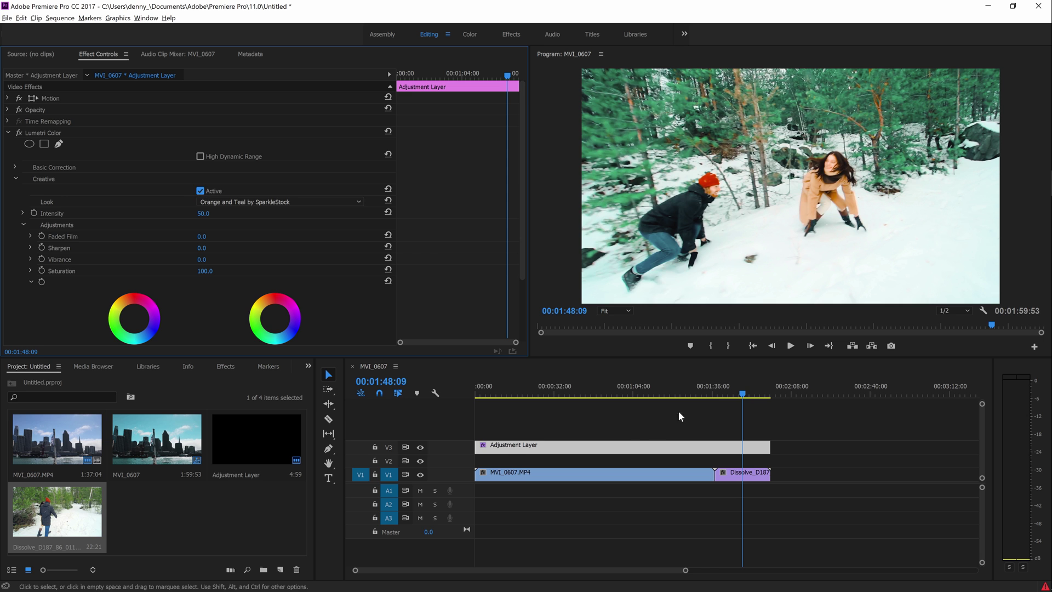
left_click(672, 389)
left_click(201, 191)
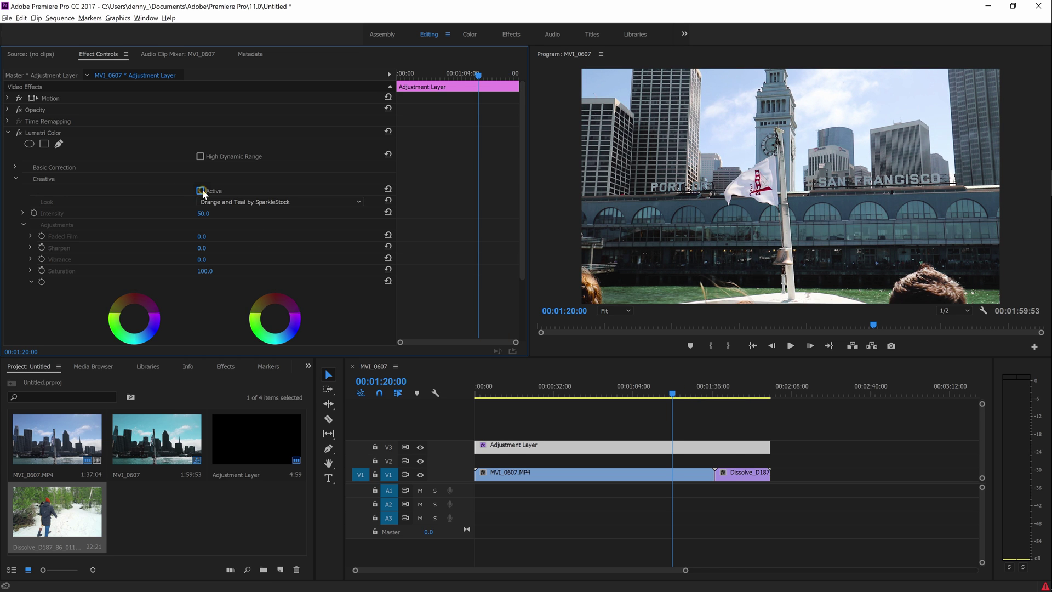
left_click(201, 192)
left_click(200, 191)
left_click(200, 191)
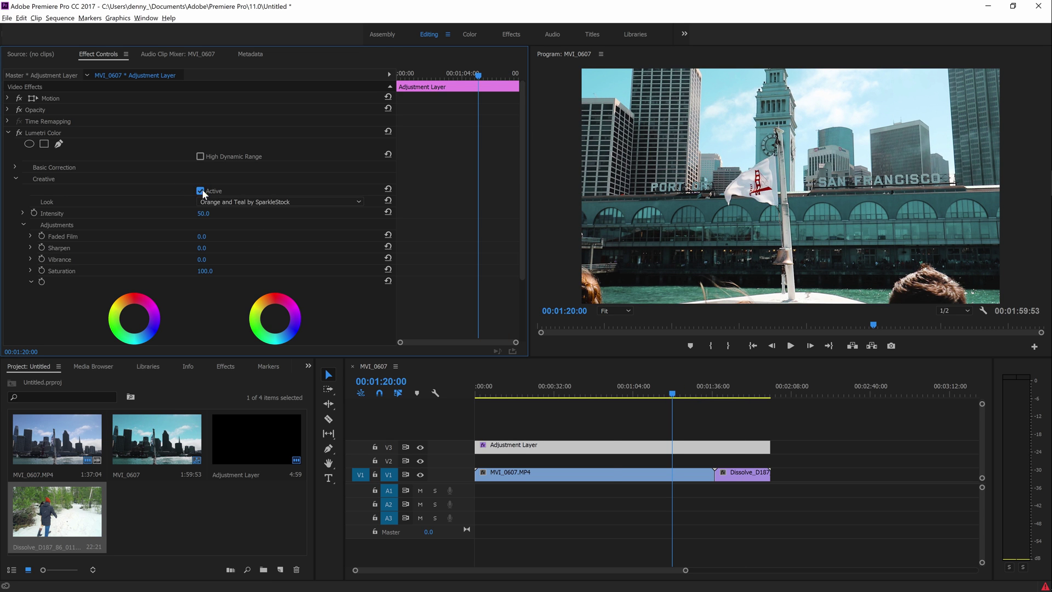
left_click(613, 391)
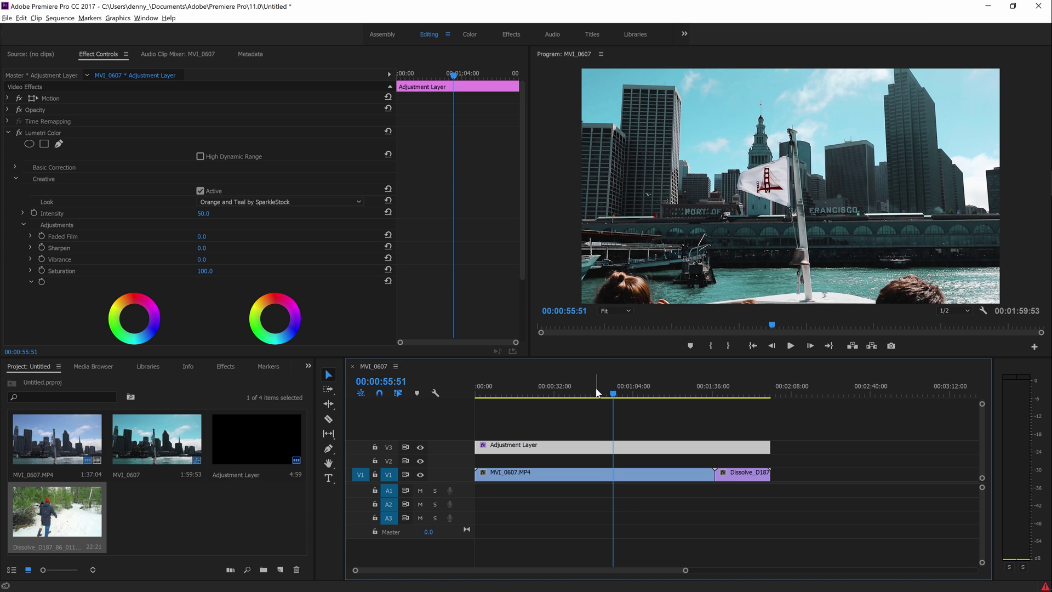